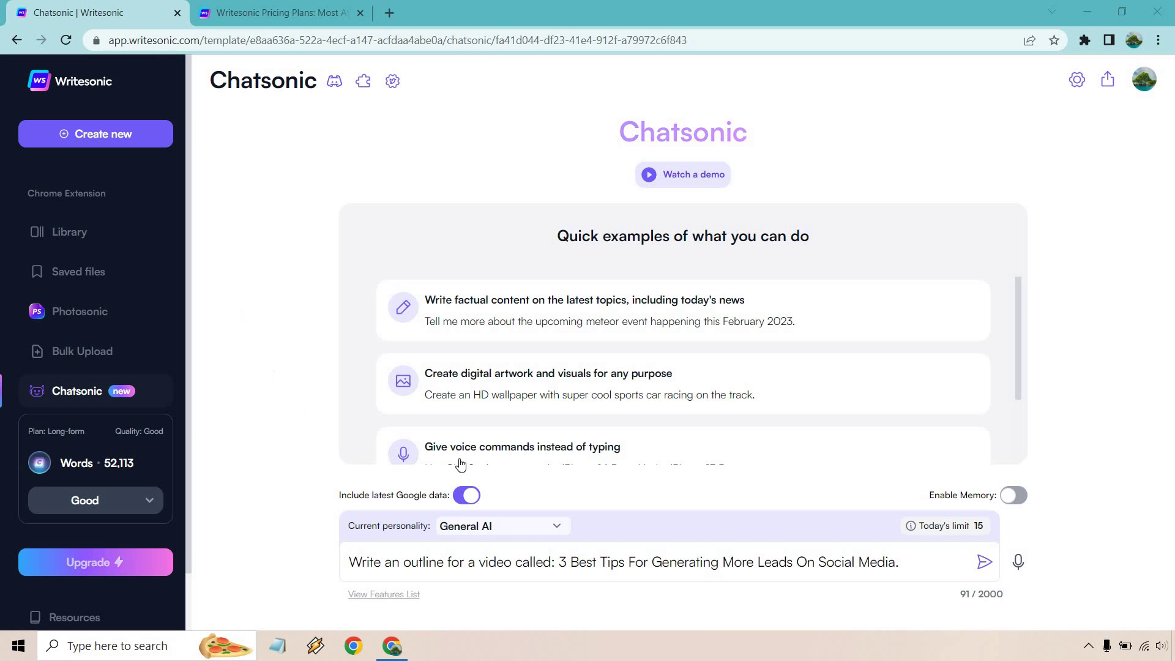
# Review the chatbot personality options and keep General AI selected.
pyautogui.click(546, 528)
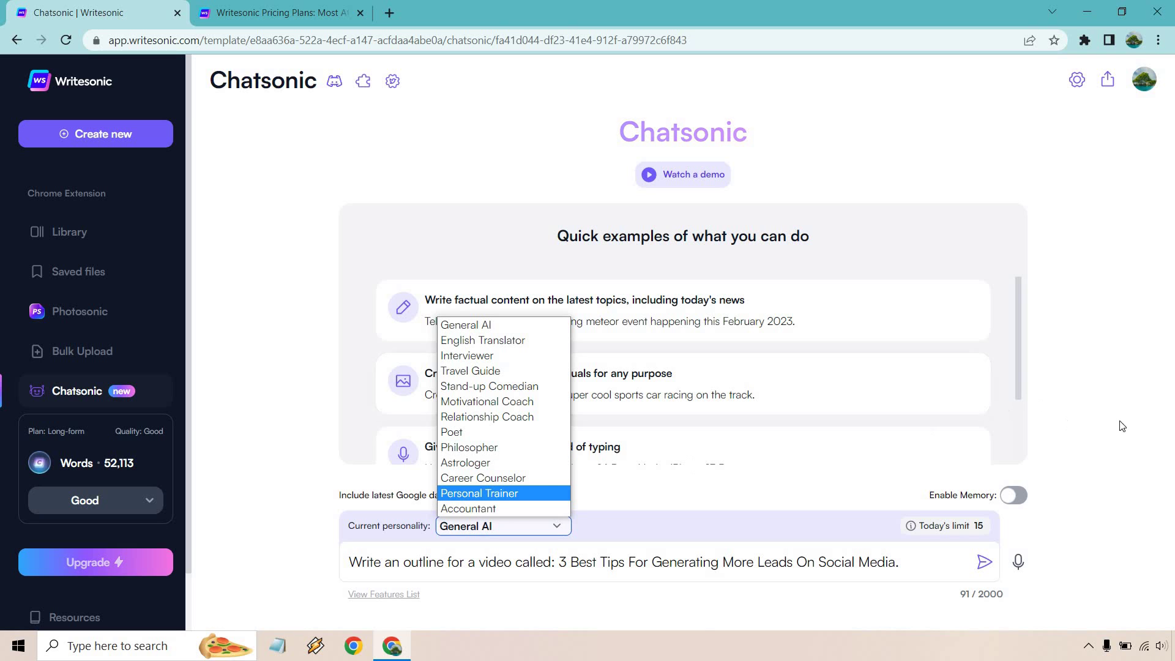
pyautogui.click(1137, 422)
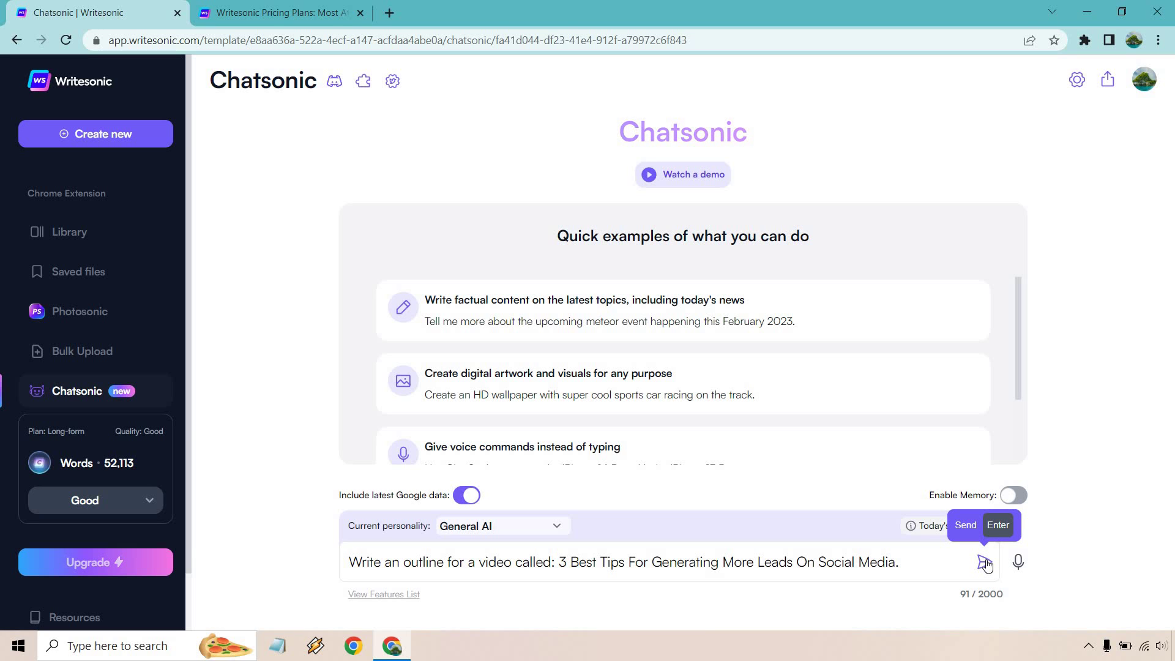
# Send the 3 Best Tips video outline request and read the four-part outline it returns.
pyautogui.press('Return')
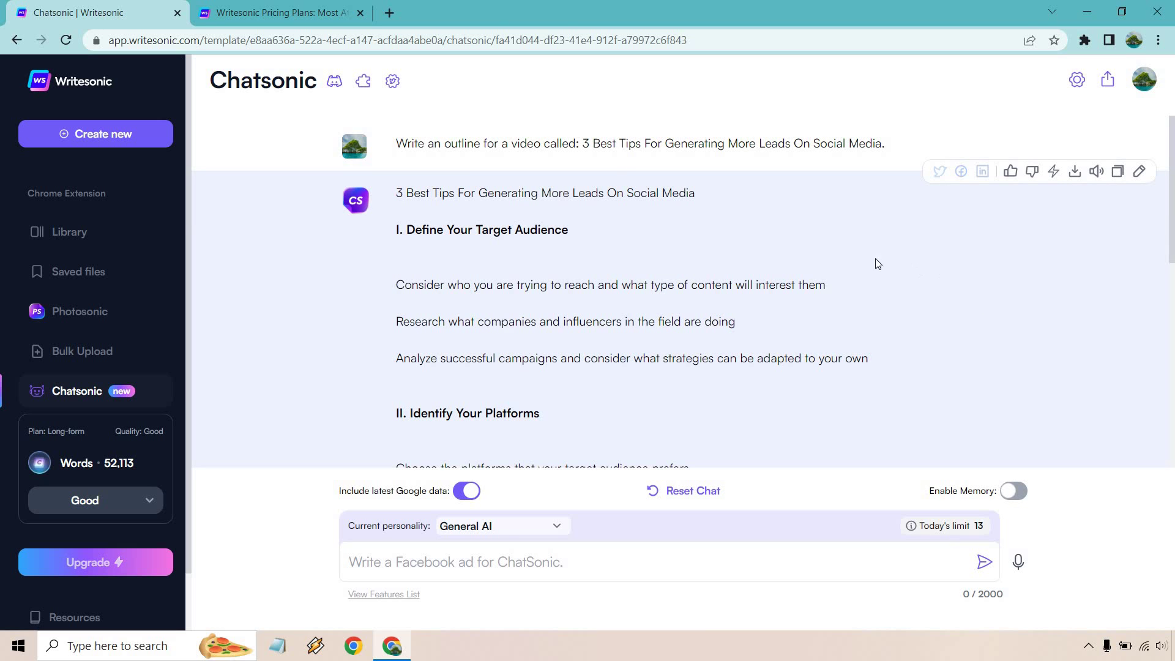
pyautogui.scroll(-4, 821, 254)
pyautogui.scroll(-5, 818, 245)
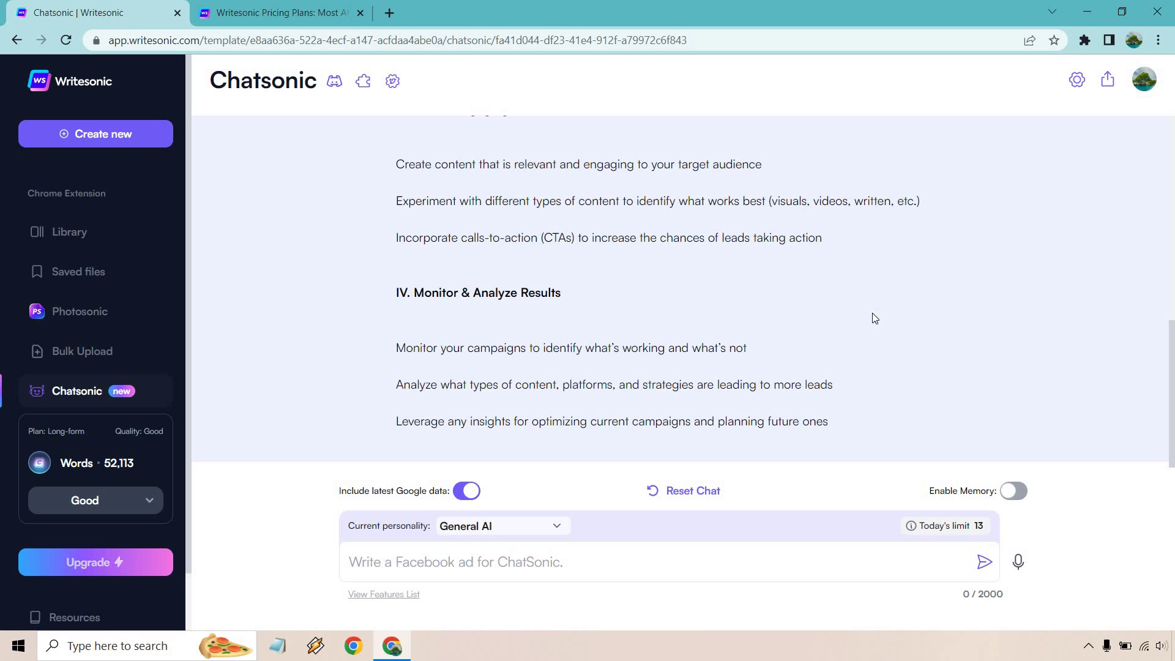
pyautogui.scroll(10, 834, 315)
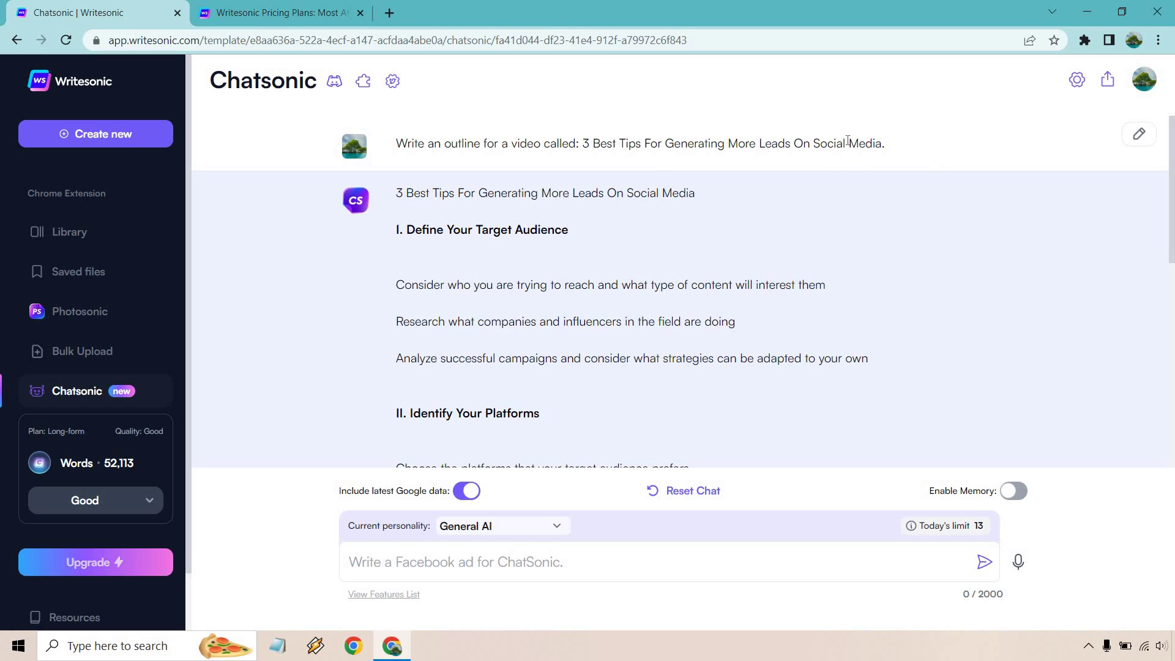
# Delete the title sentence from the intro prompt and send the one-paragraph video introduction request.
pyautogui.moveTo(883, 143); pyautogui.dragTo(585, 144)
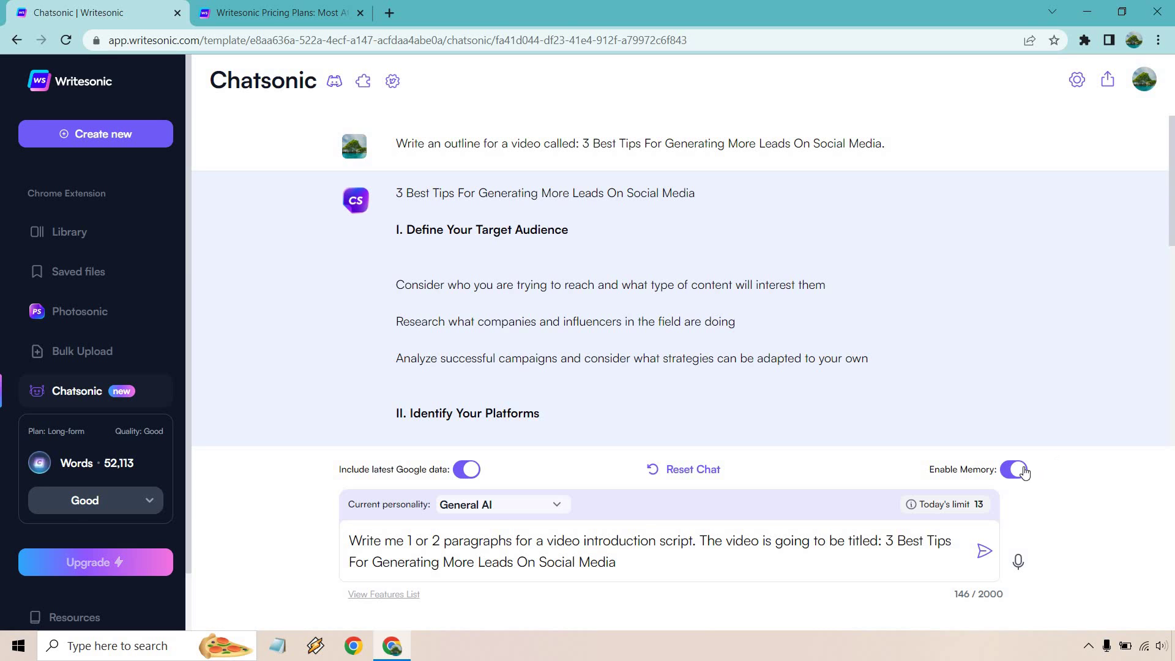
pyautogui.moveTo(702, 560); pyautogui.dragTo(700, 542)
pyautogui.press('BackSpace')
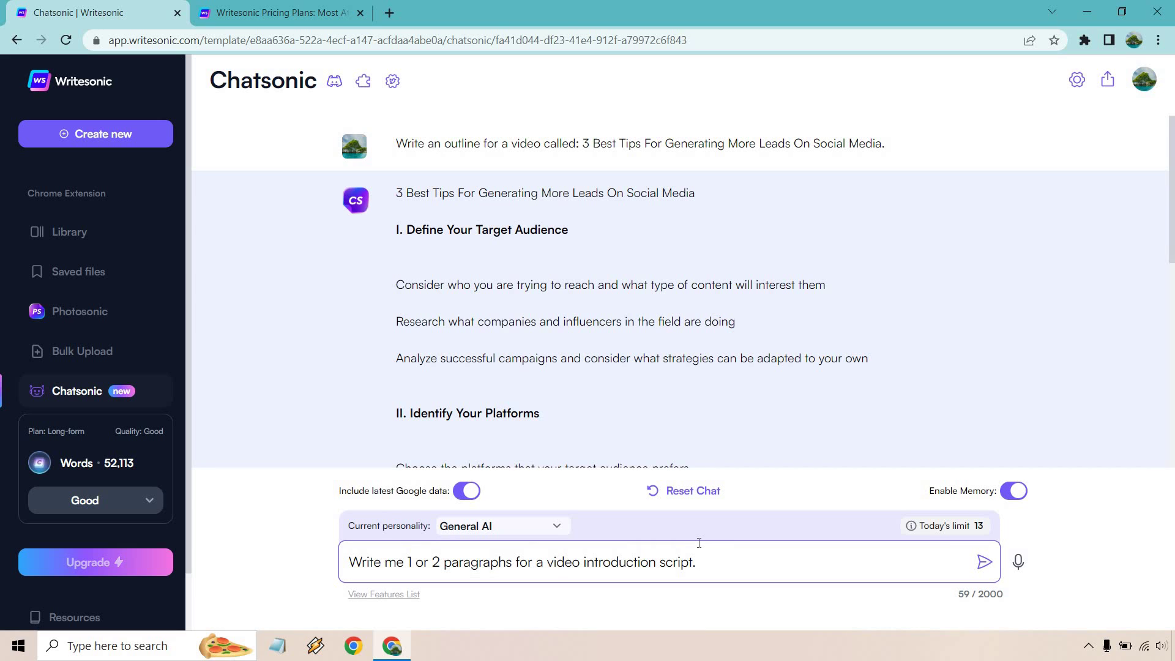
pyautogui.scroll(-8, 820, 251)
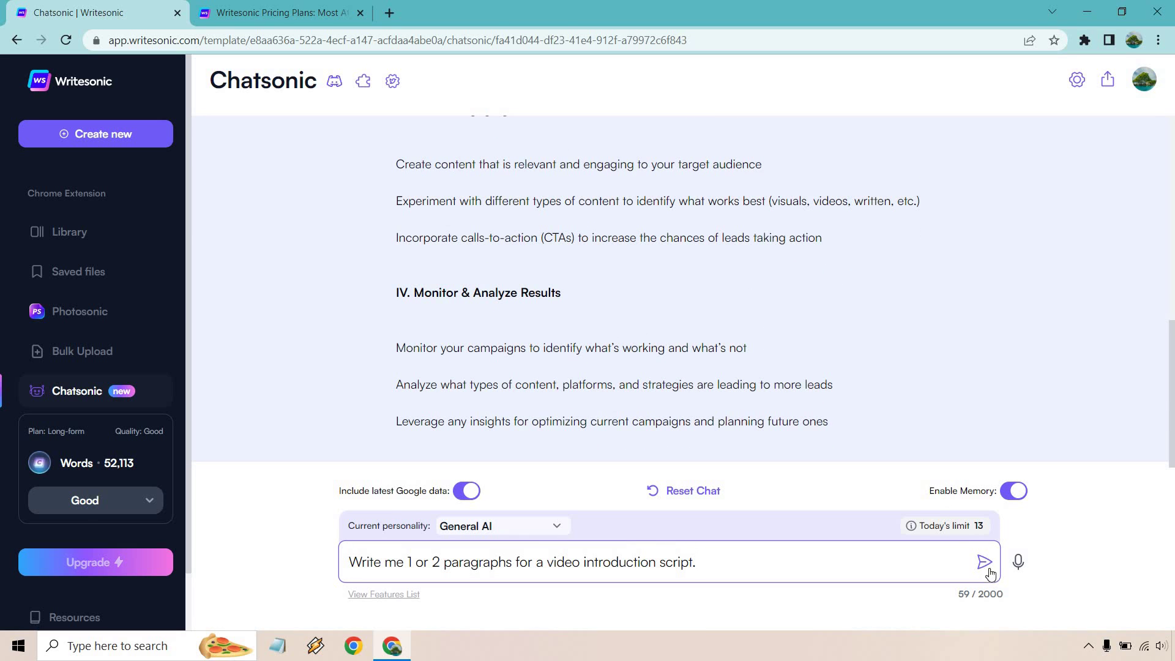
pyautogui.press('Return')
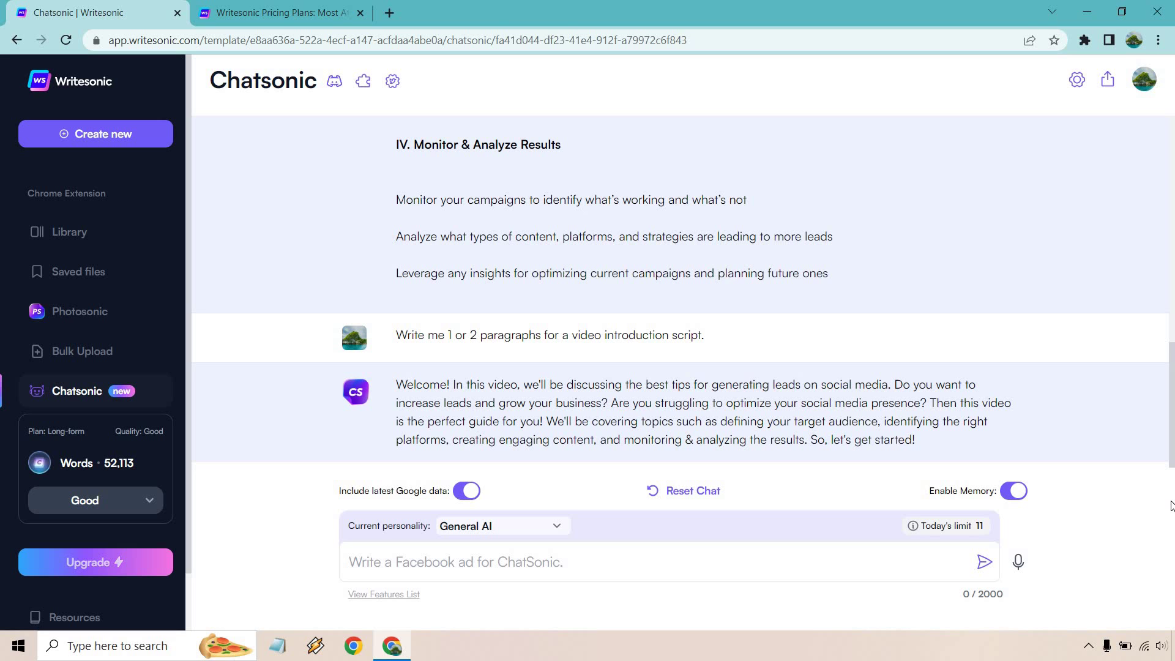
# Copy the Define Your Target Audience points and paste a prompt requesting paragraphs covering those three points.
pyautogui.scroll(3, 792, 291)
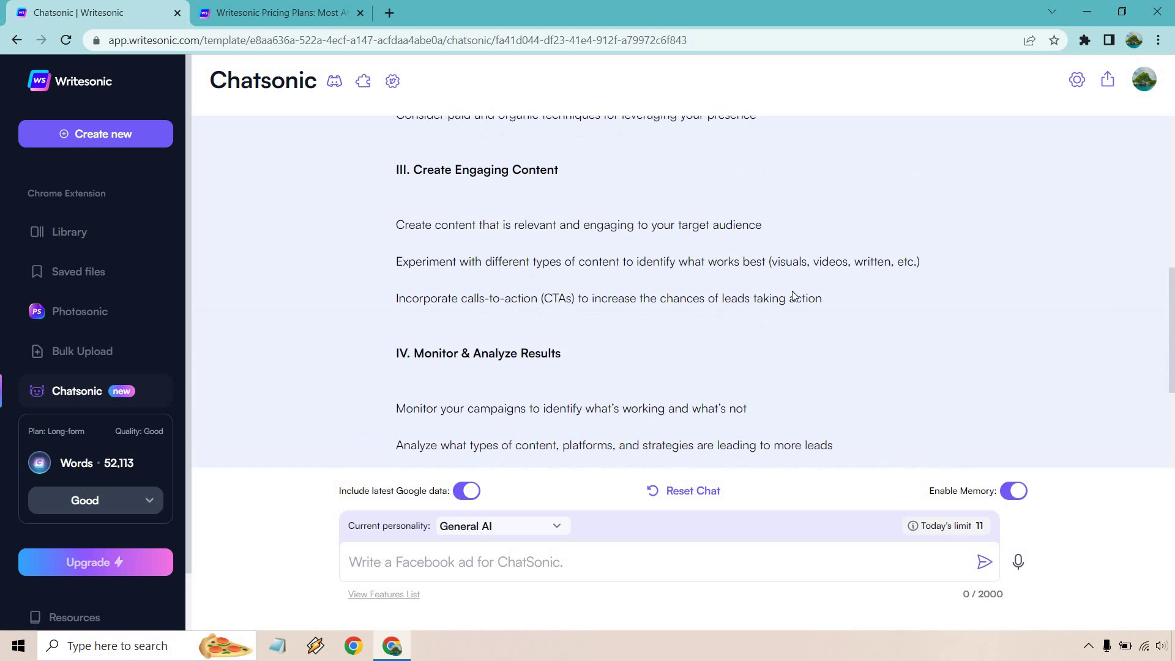
pyautogui.scroll(6, 792, 292)
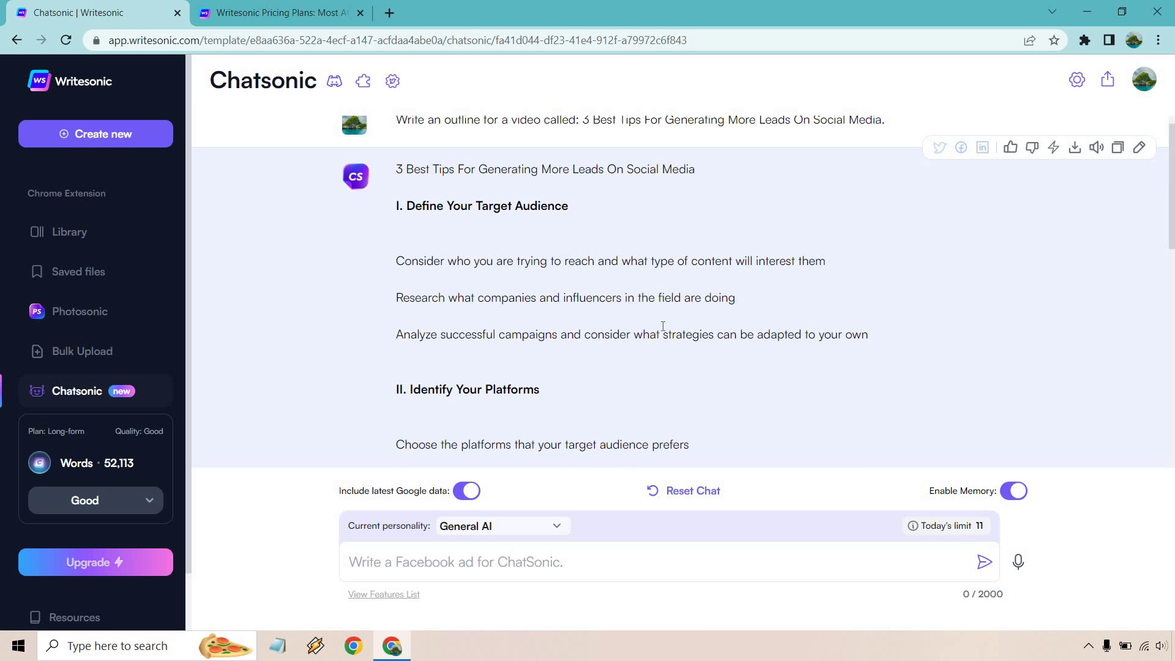
pyautogui.moveTo(889, 335); pyautogui.dragTo(408, 207)
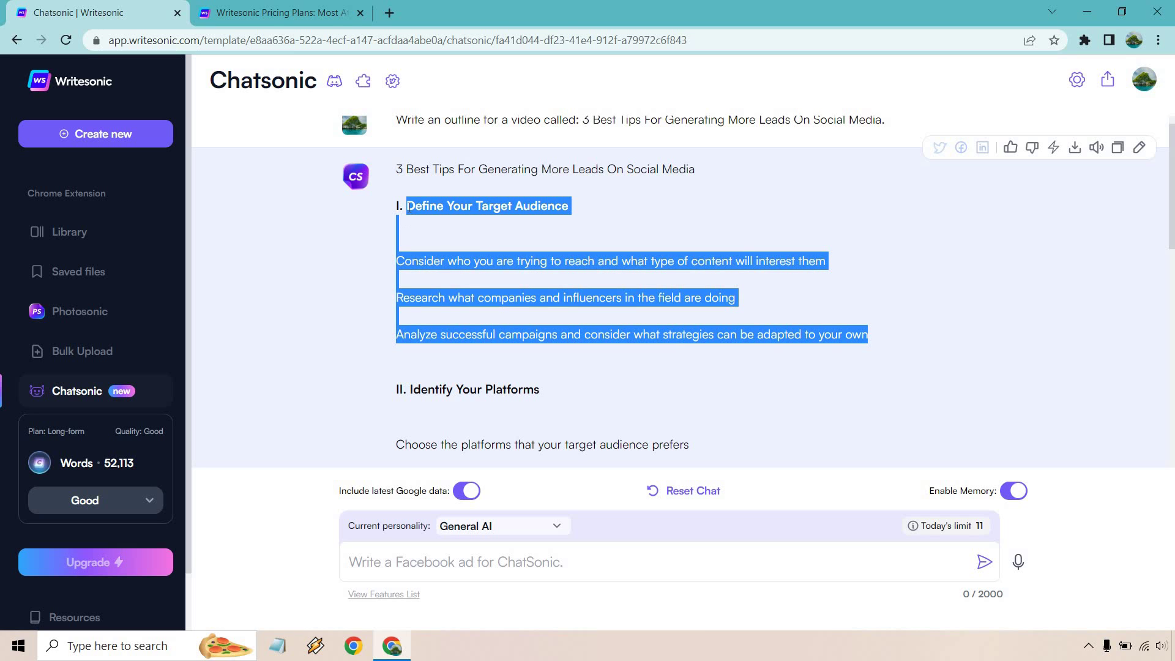
pyautogui.click(468, 555)
pyautogui.write('Write a few paragraphs about defining your target audience. In this, make sure that you talk about:  -Considering who you are trying to reach and what type of content will interest them -Researching what companies and influencers in the field are doing -Analyzing successful campaigns and consider what strategies can be adapted to your own')
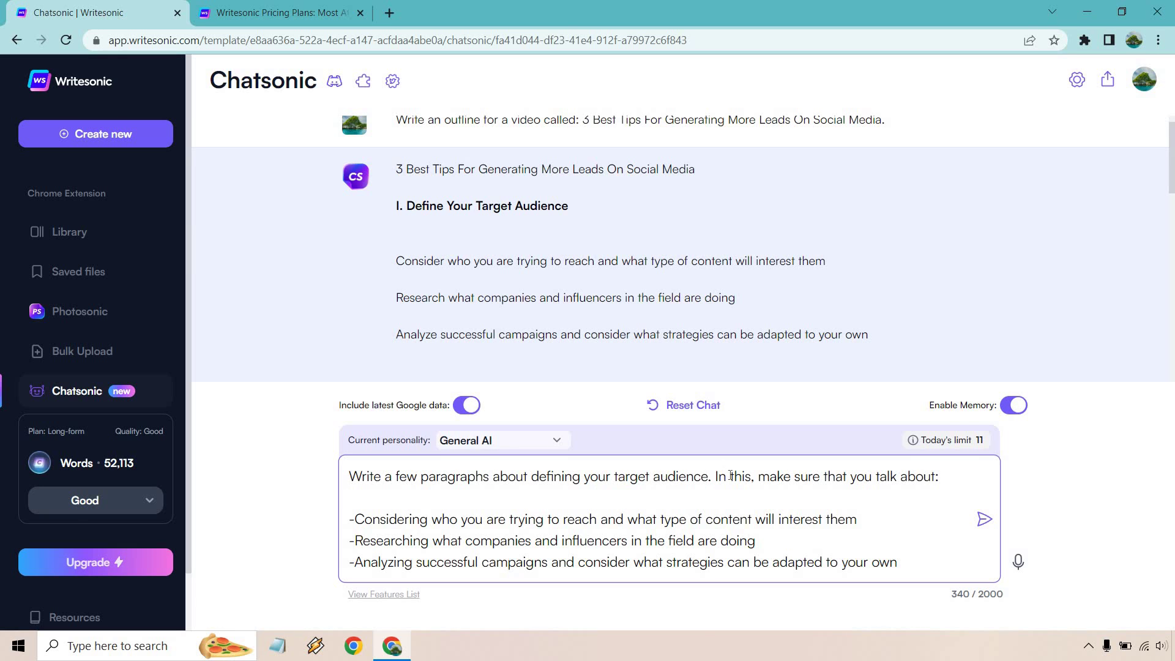
pyautogui.moveTo(919, 562); pyautogui.dragTo(350, 521)
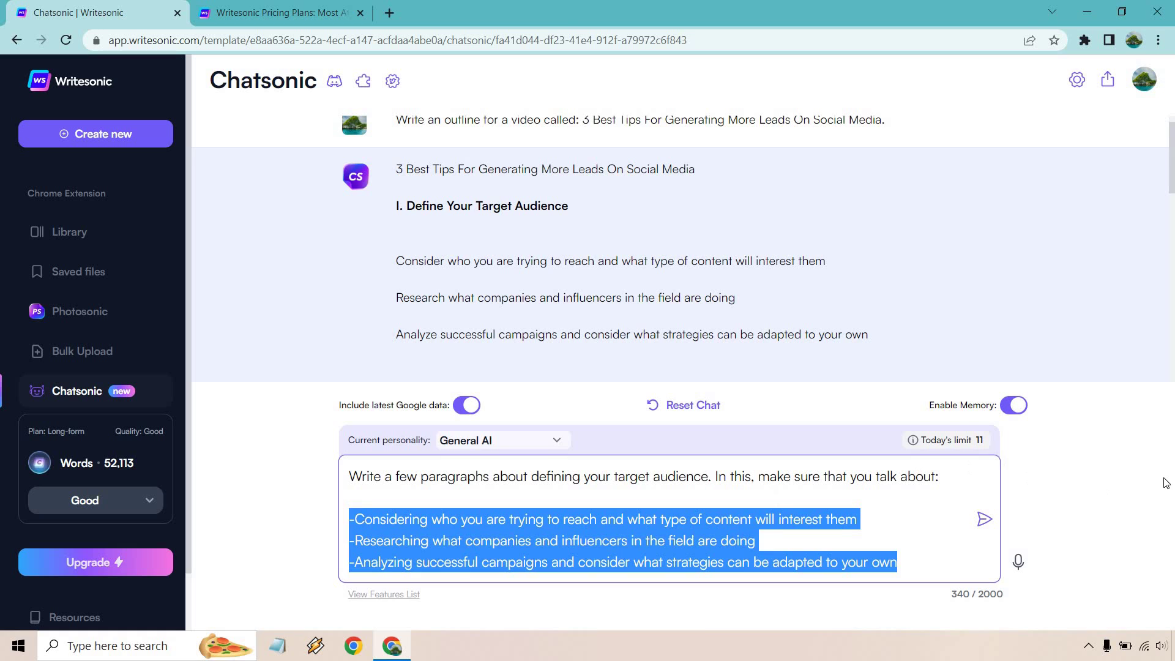
pyautogui.click(998, 465)
pyautogui.moveTo(913, 441)
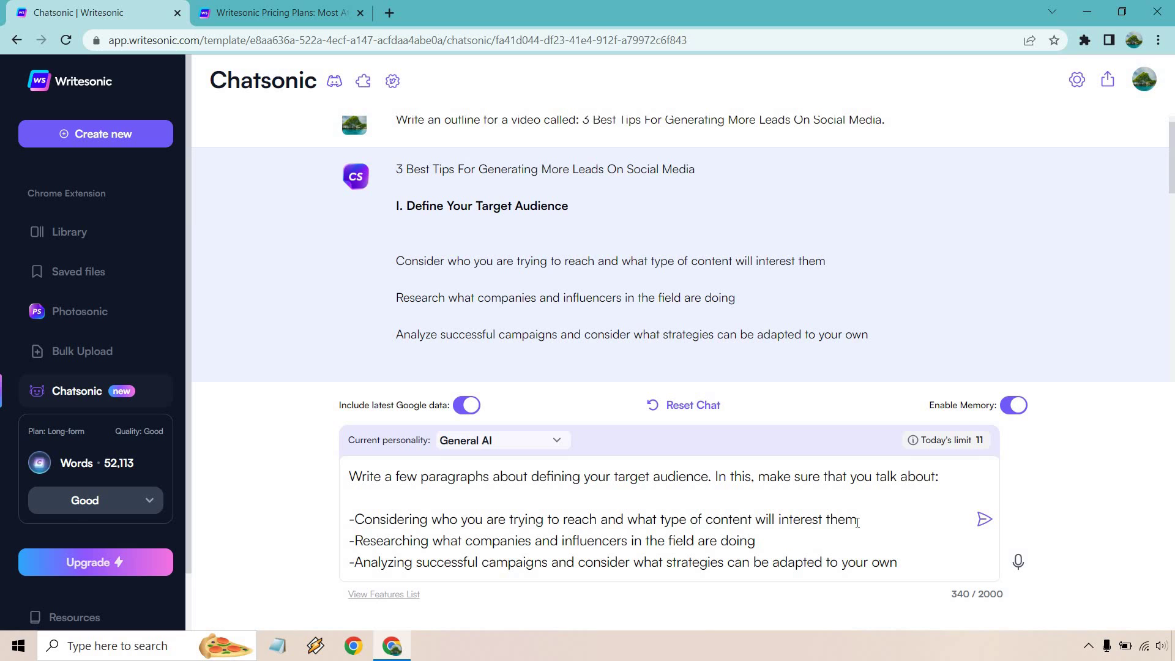
pyautogui.scroll(-10, 833, 272)
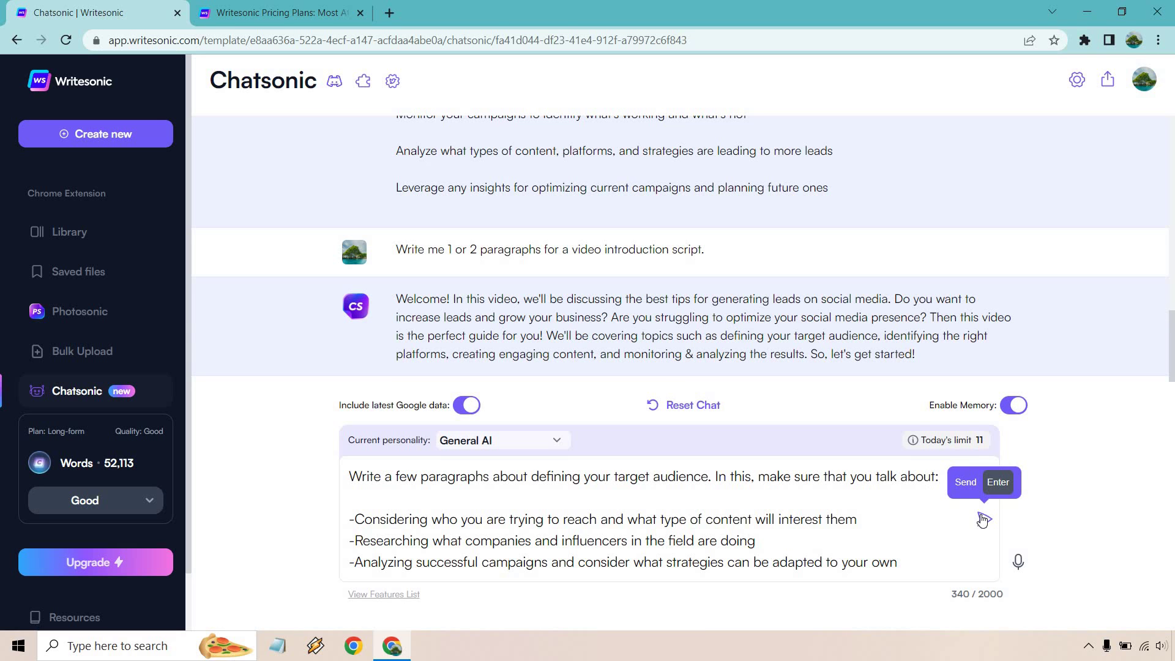
# Send the target-audience request, then a follow-up on researching your audience via surveys, polls and forums.
pyautogui.press('Return')
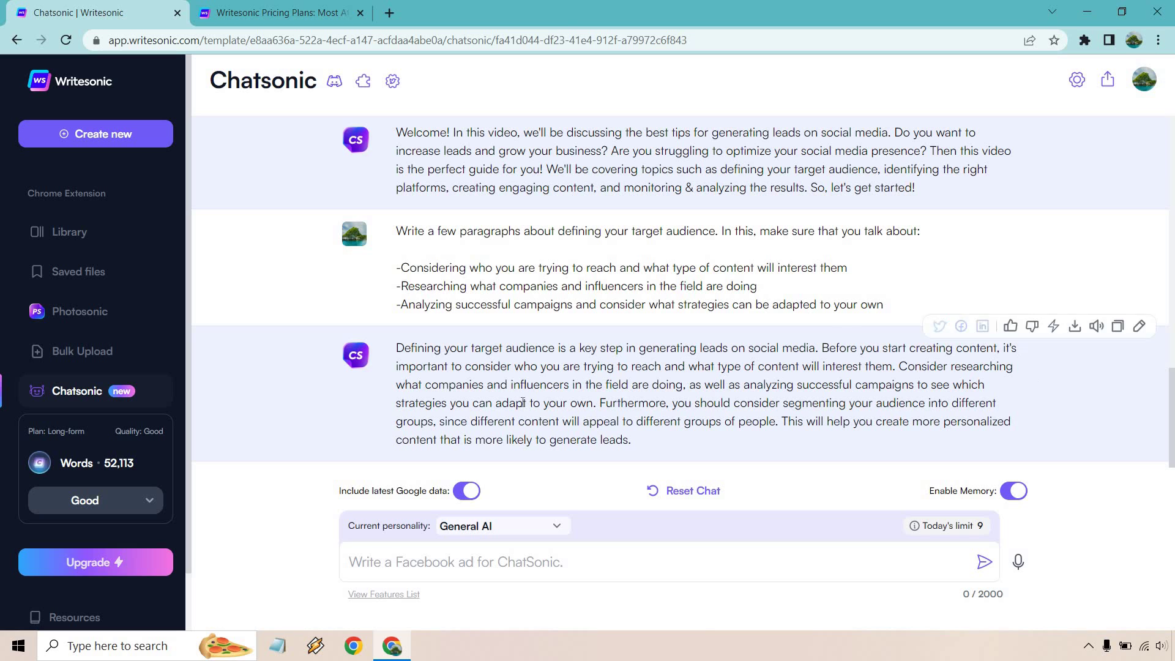
pyautogui.click(414, 565)
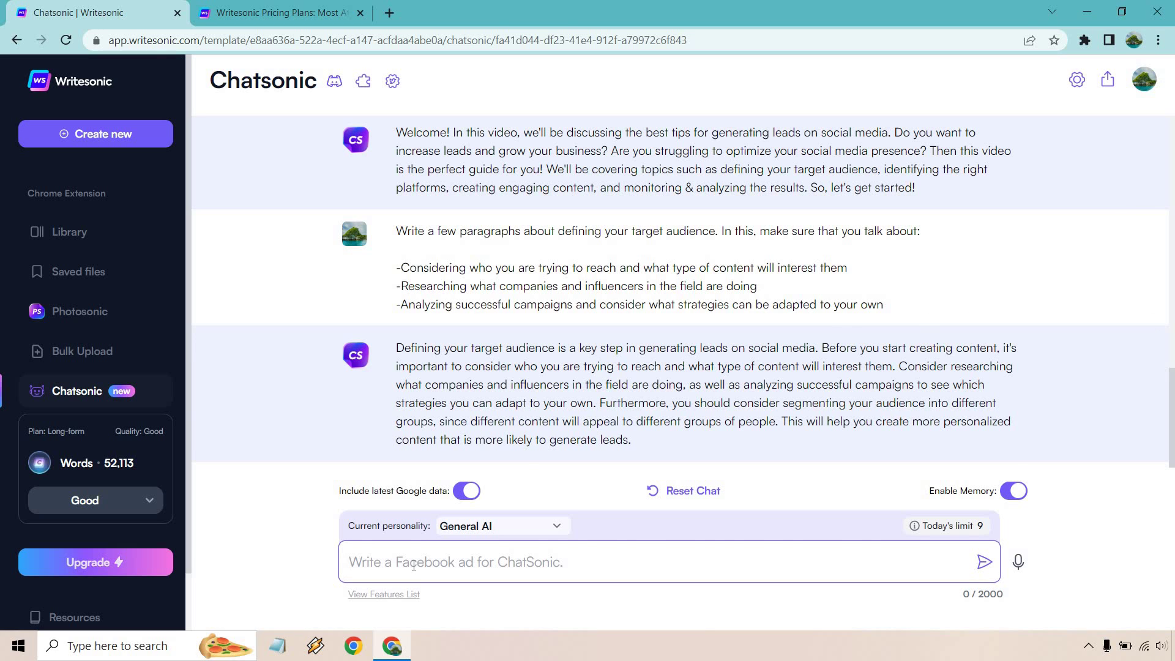
pyautogui.write('Write another paragraph and talk more about researching your perfect audience when doing social media marketing. Talk about where you can go and how you can do it.')
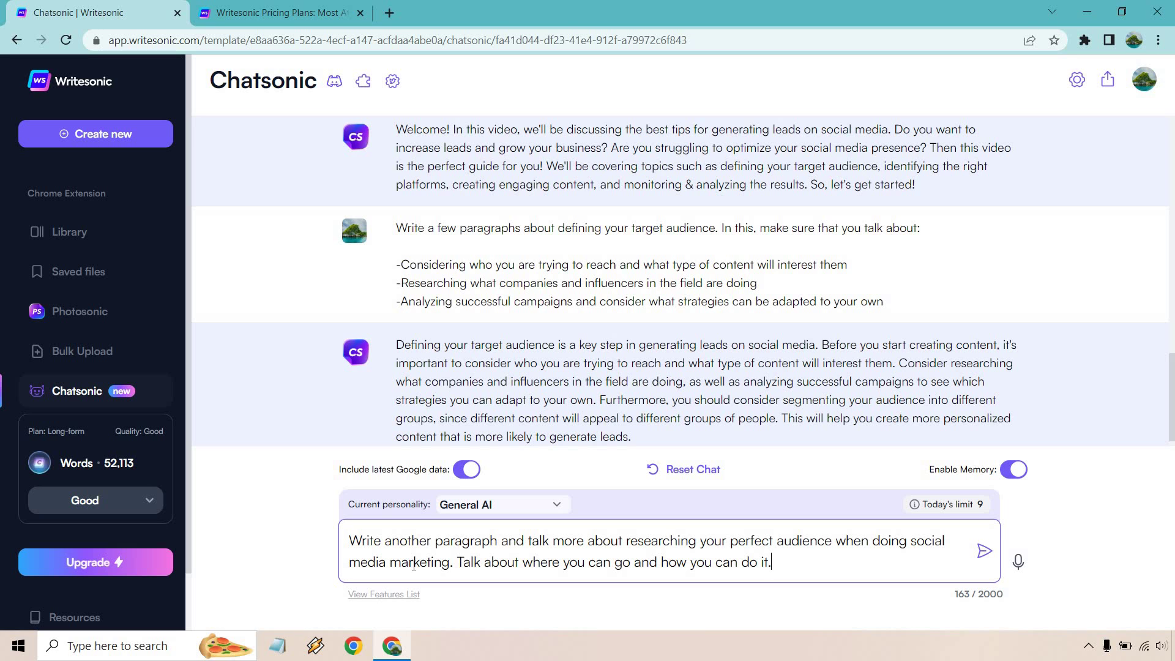
pyautogui.press('Return')
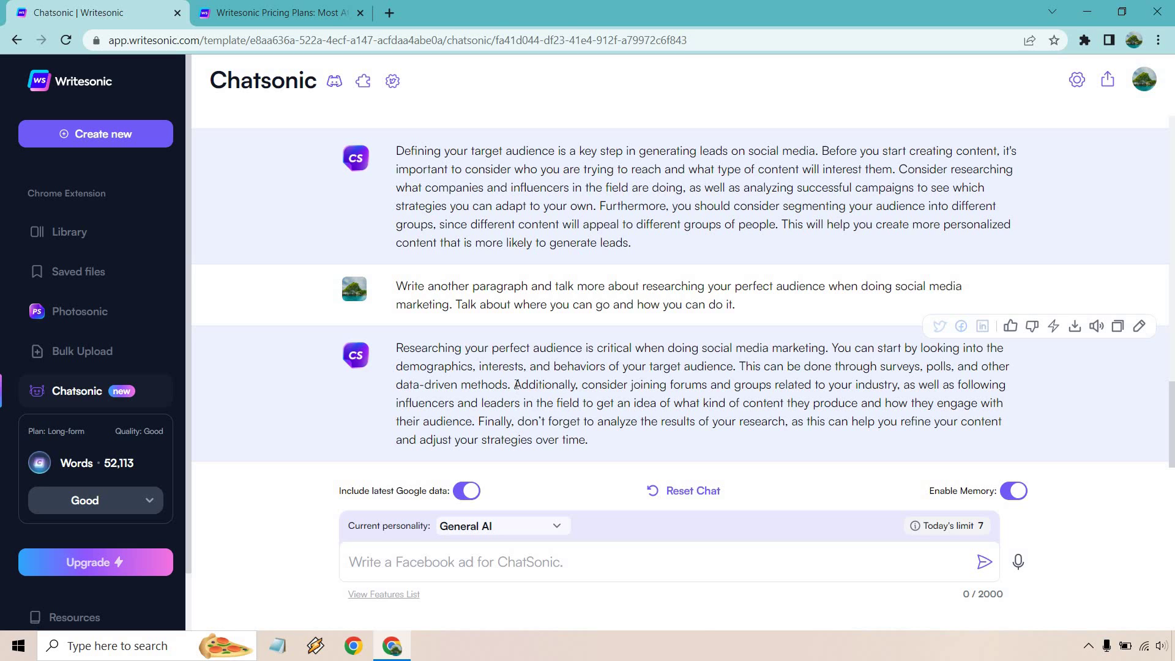
pyautogui.moveTo(516, 385); pyautogui.dragTo(894, 385)
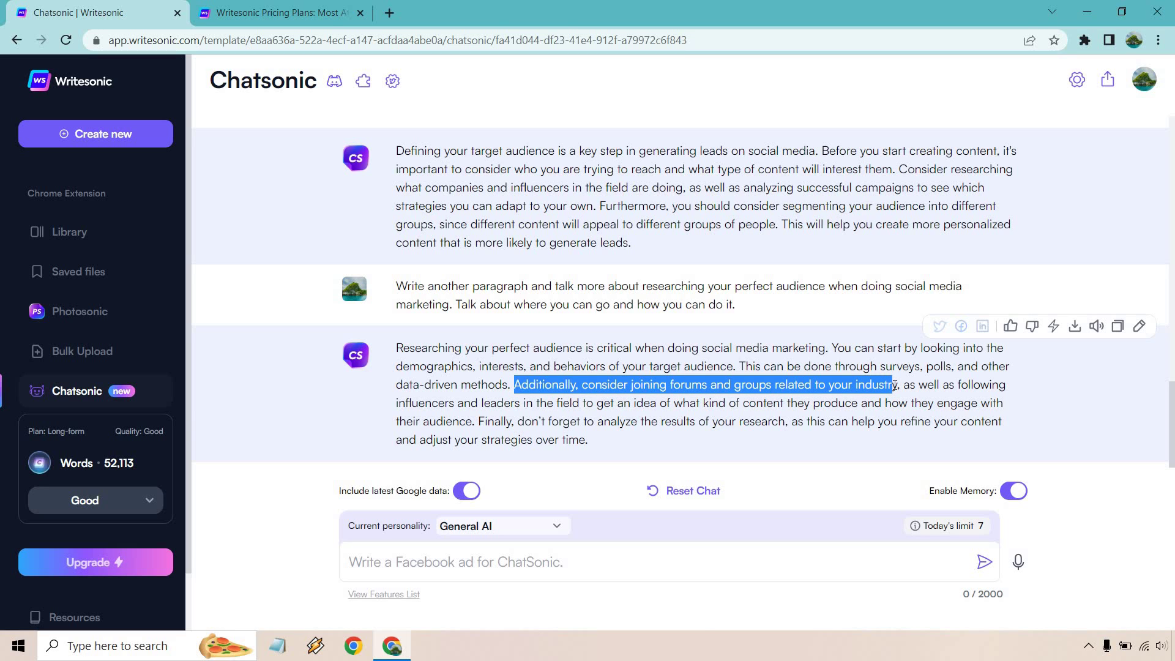
pyautogui.click(1102, 413)
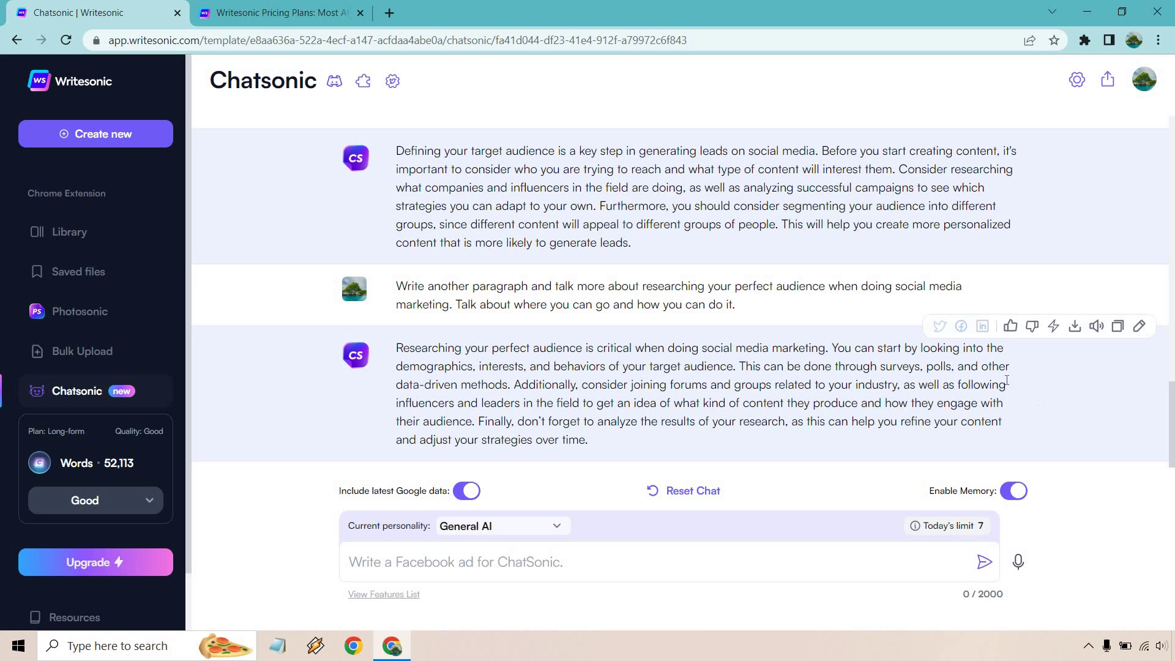
pyautogui.scroll(20, 730, 353)
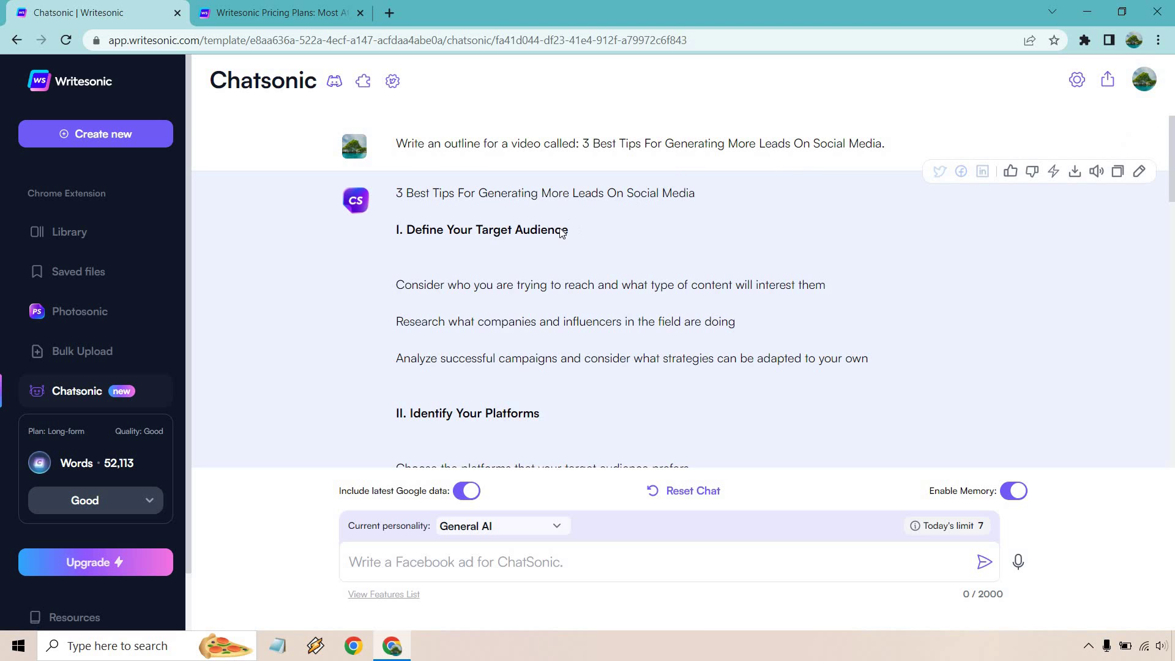
# Review the Define Your Target Audience section of the outline before starting the New York art prompt.
pyautogui.scroll(-4, 562, 233)
pyautogui.scroll(4, 747, 313)
pyautogui.moveTo(869, 359); pyautogui.dragTo(395, 231)
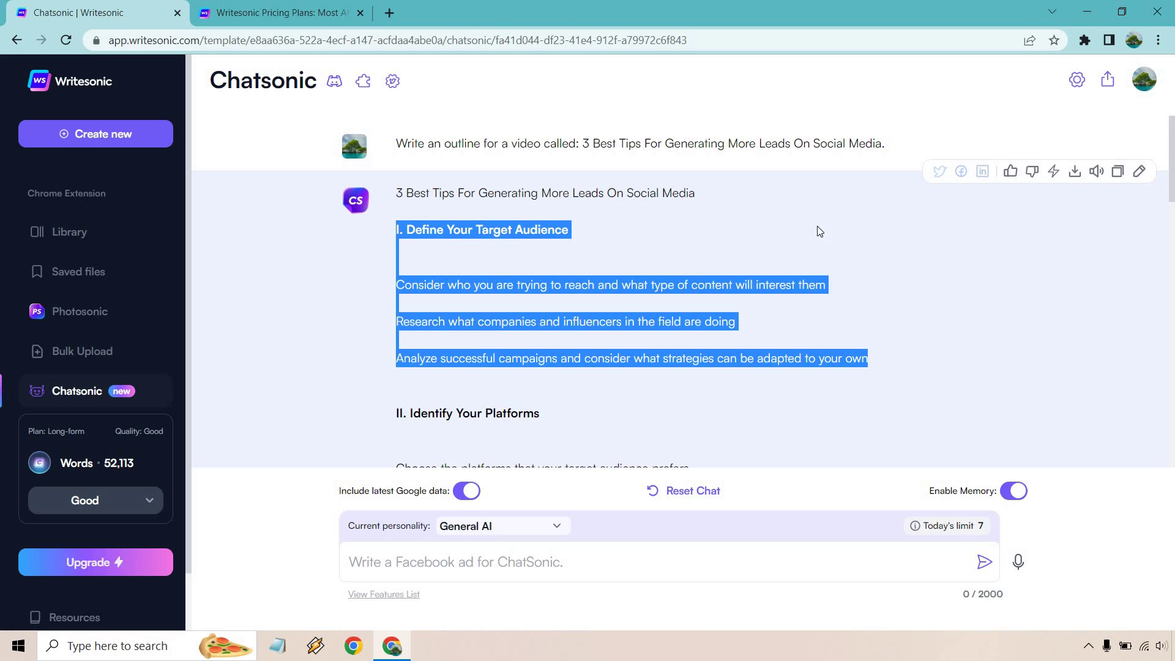
pyautogui.click(702, 205)
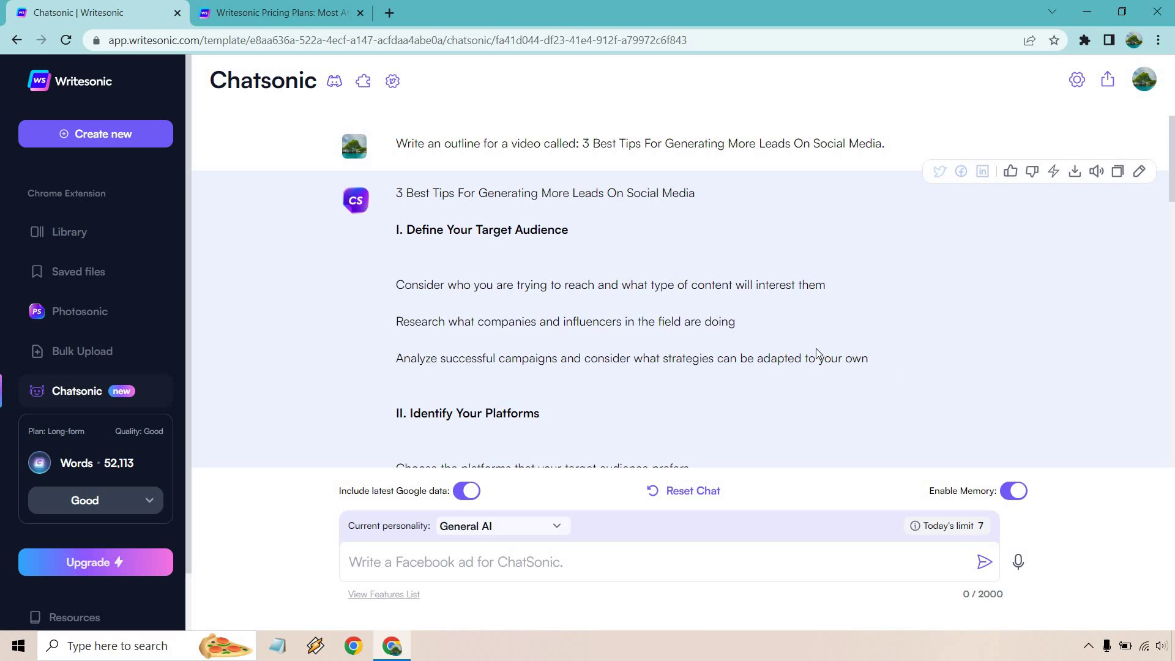
pyautogui.scroll(-4, 517, 221)
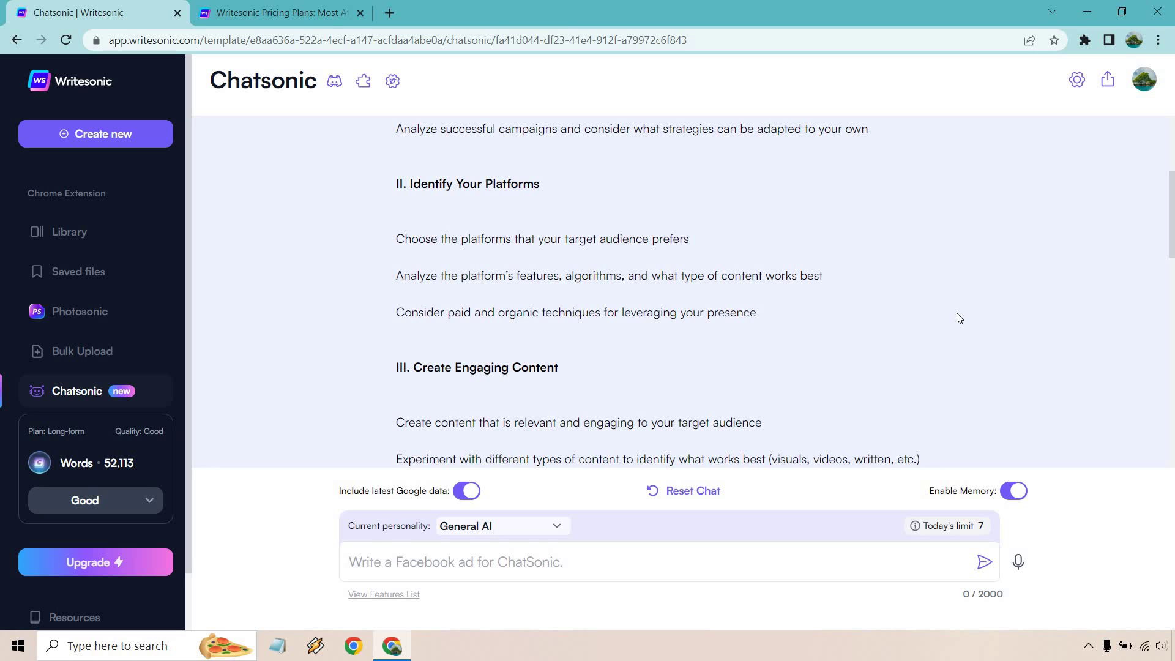
pyautogui.scroll(10, 795, 304)
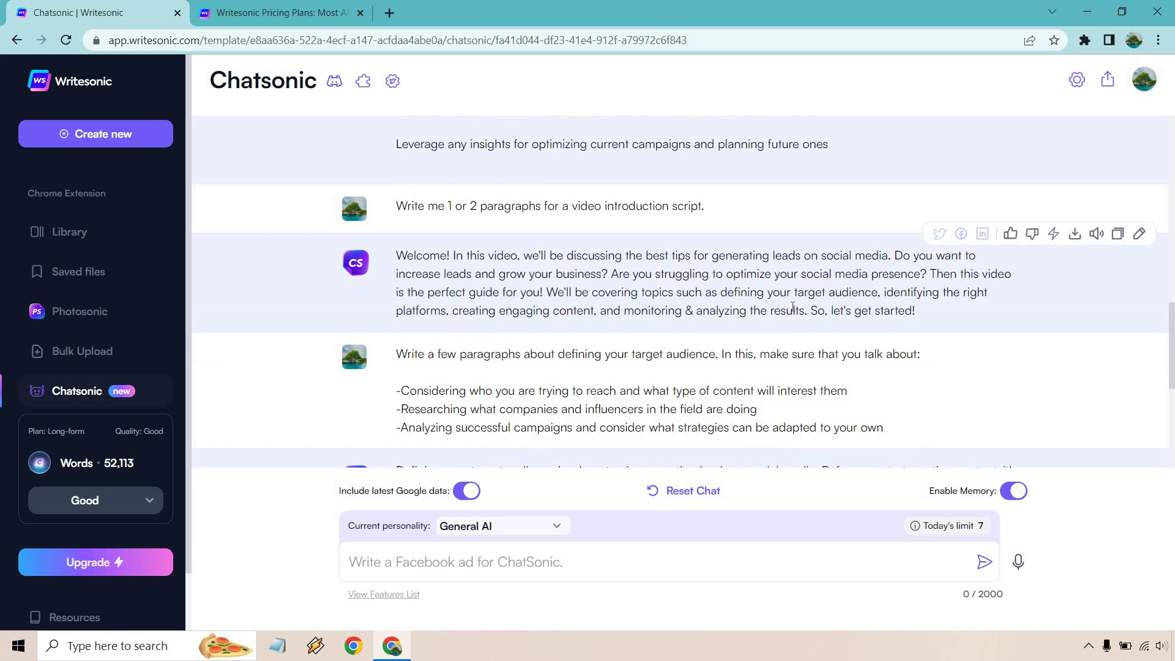
pyautogui.scroll(-5, 794, 309)
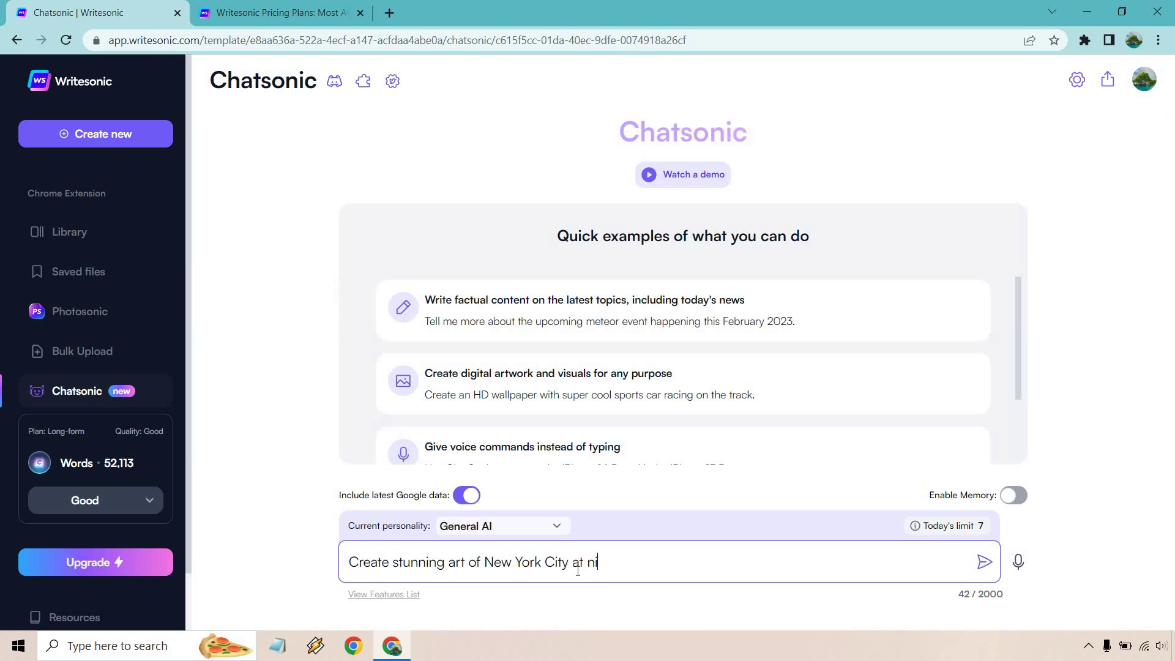
# Send 'Create stunning art of New York City at night.' to generate two skyline images.
pyautogui.write('ght.')
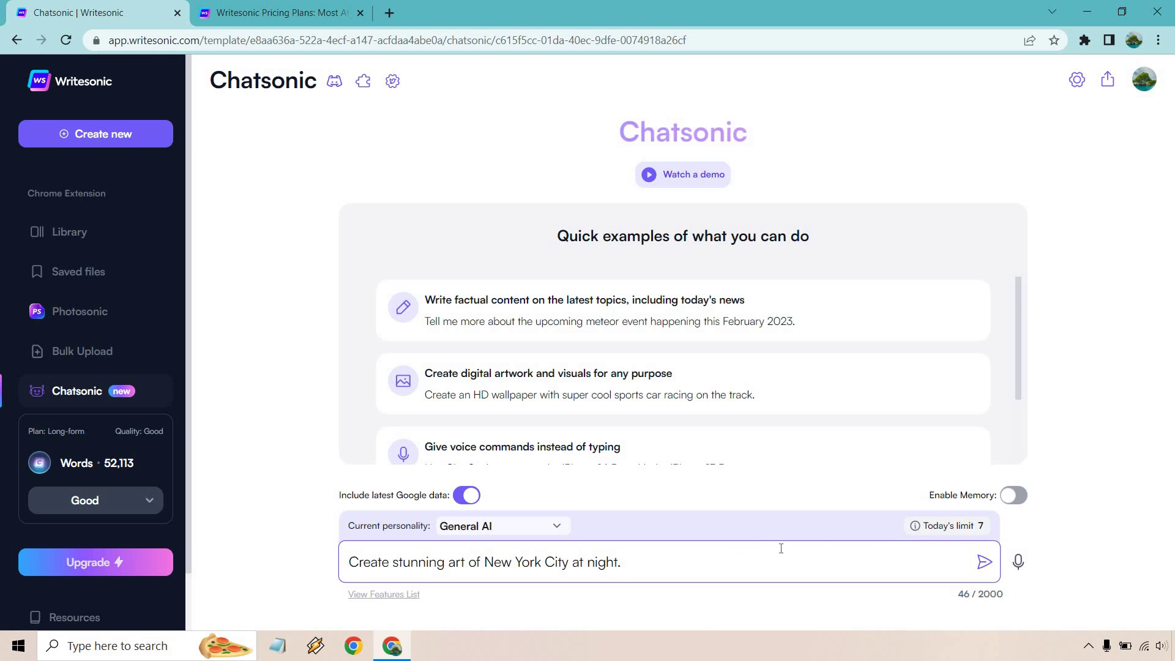
pyautogui.click(984, 562)
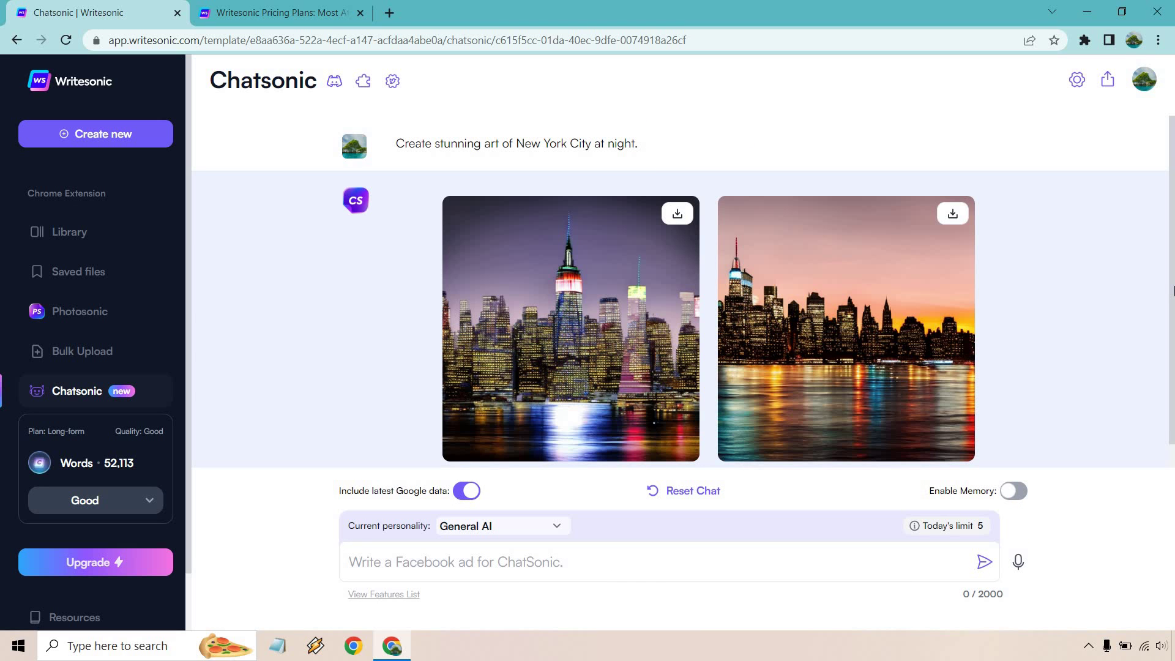
# Reset the chat to clear the New York art conversation.
pyautogui.moveTo(490, 388)
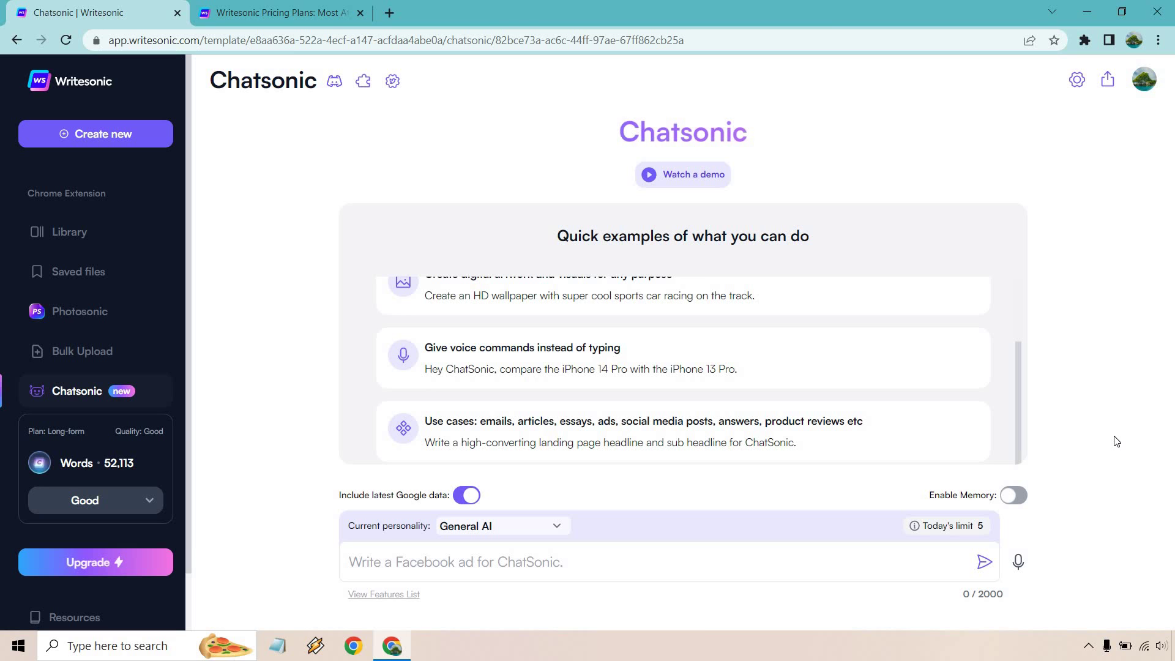
# Scroll through the Quick examples list in the new empty chat.
pyautogui.scroll(1, 923, 365)
pyautogui.scroll(1, 922, 365)
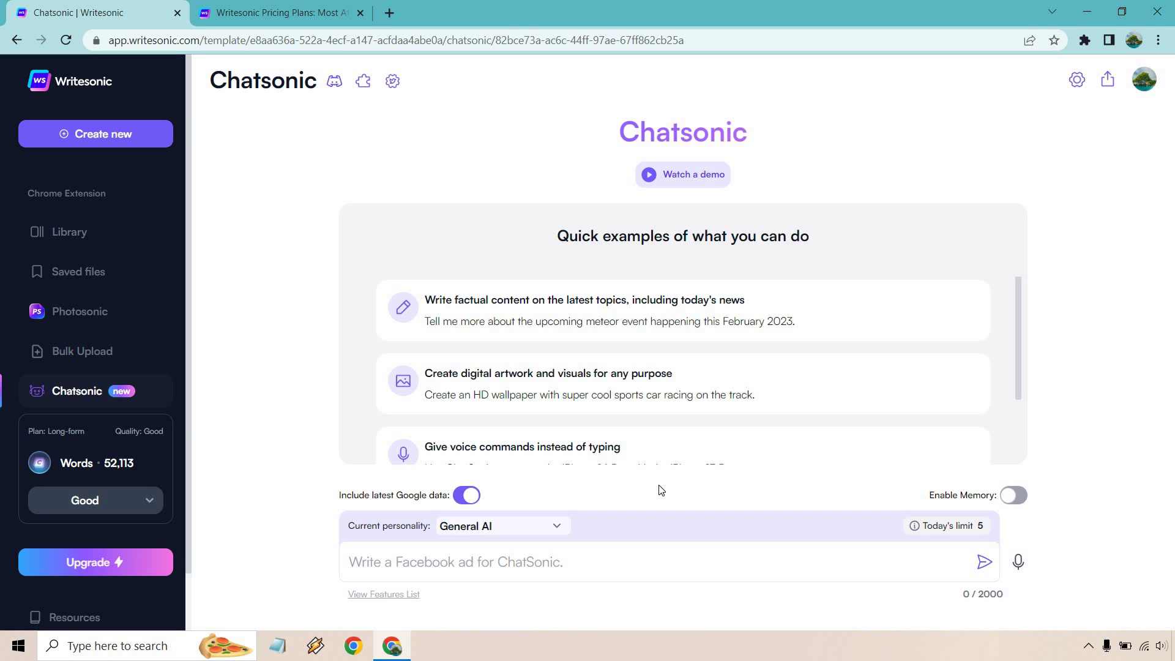
# Paste and send the LeBron James all-time scoring prompt, getting an answer citing three references.
pyautogui.click(585, 562)
pyautogui.write('Talk about the recent news of Lebron James being the all-time scoring leader.')
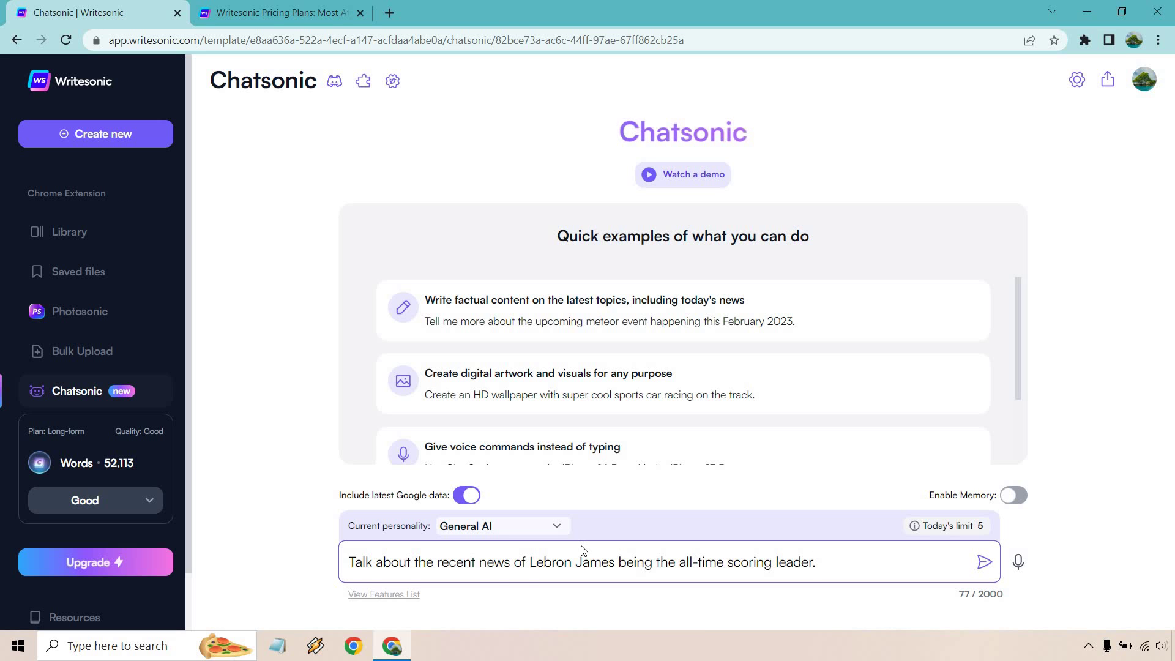
pyautogui.press('Return')
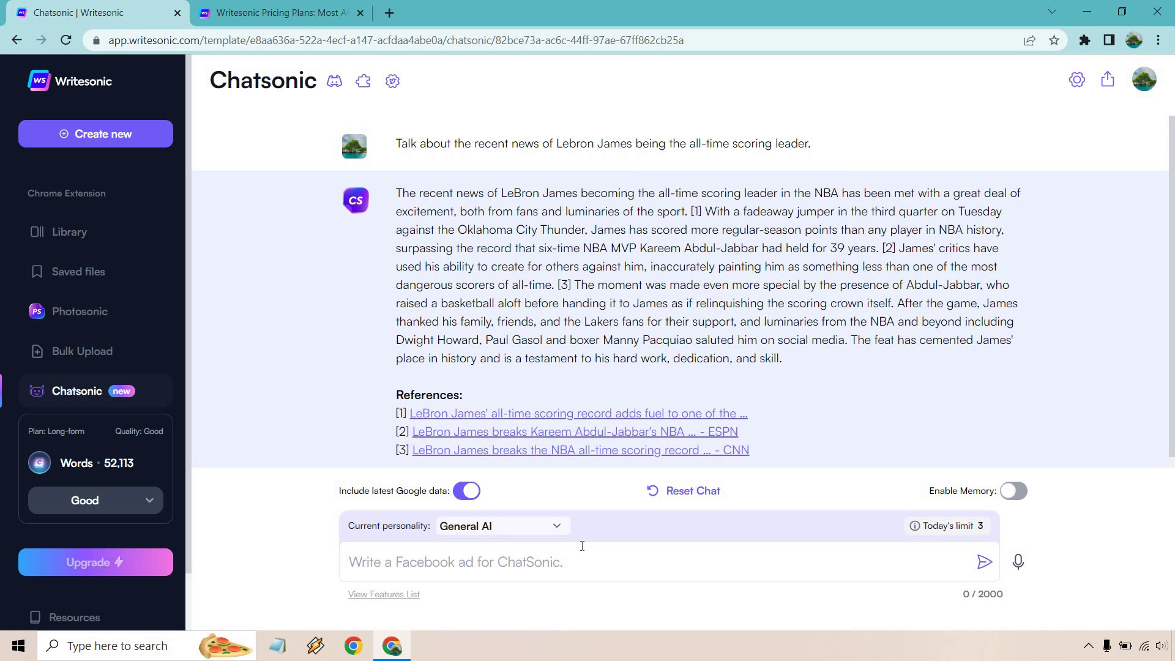
pyautogui.moveTo(694, 223)
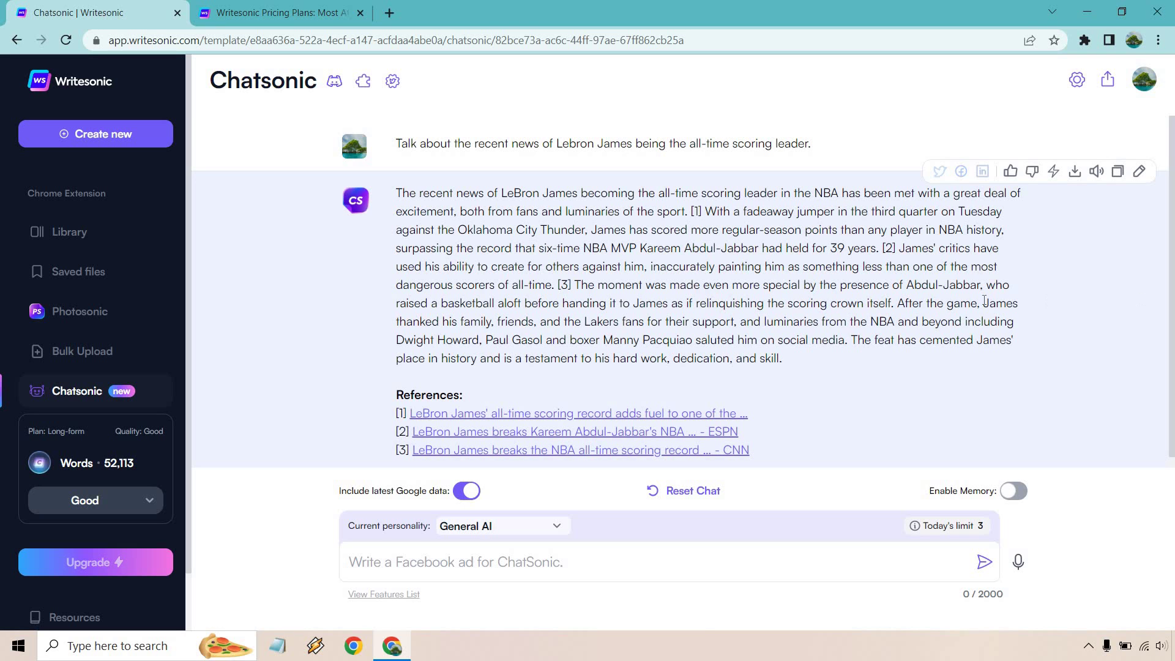
# In a new chat, ask who is playing in the 2023 Super Bowl.
pyautogui.click(103, 133)
pyautogui.write('Who is going to be playing in the Super Bowl in 2023?')
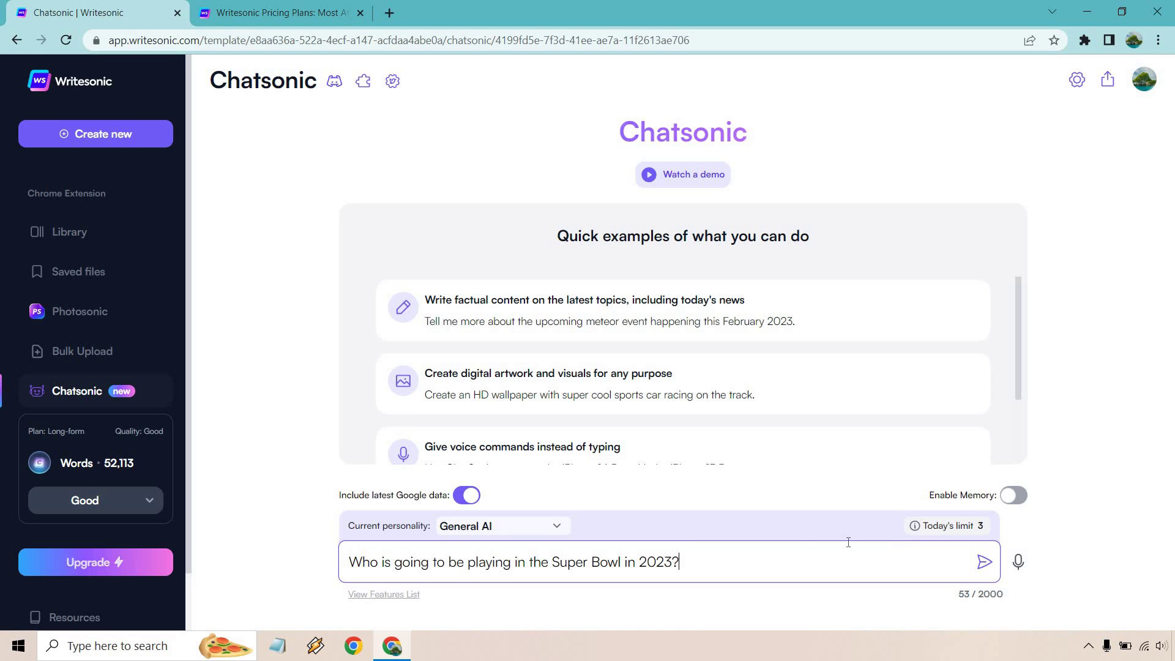
pyautogui.click(985, 562)
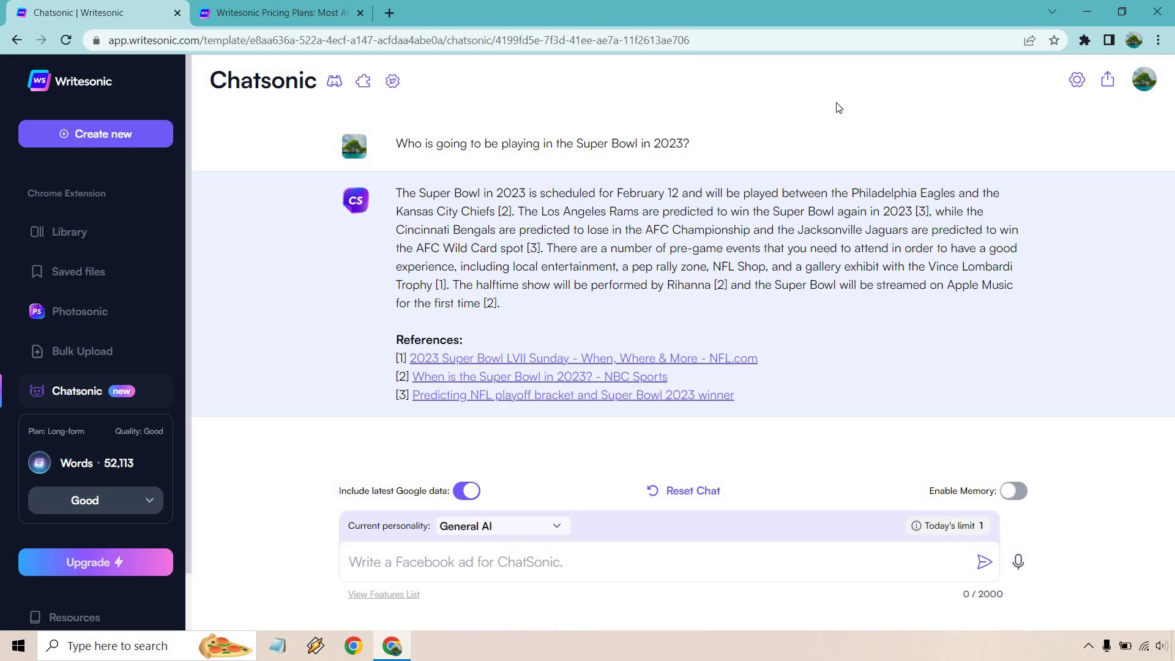
# Highlight the answer's sentence about the Los Angeles Rams, then deselect it.
pyautogui.moveTo(473, 213)
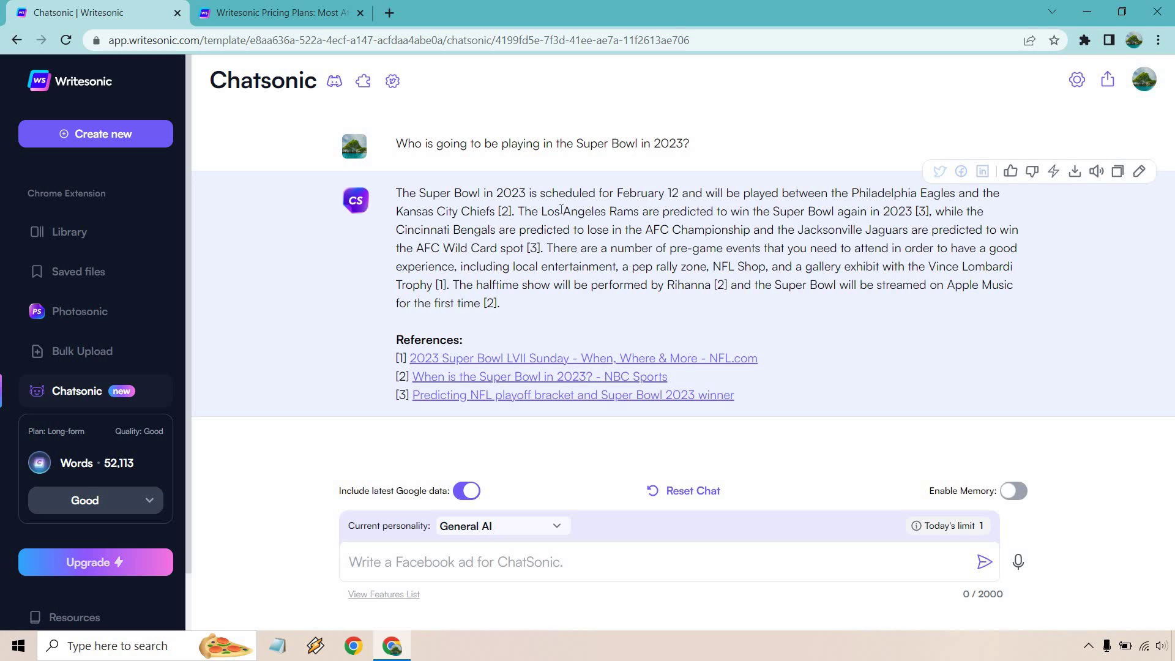
pyautogui.moveTo(518, 211); pyautogui.dragTo(913, 208)
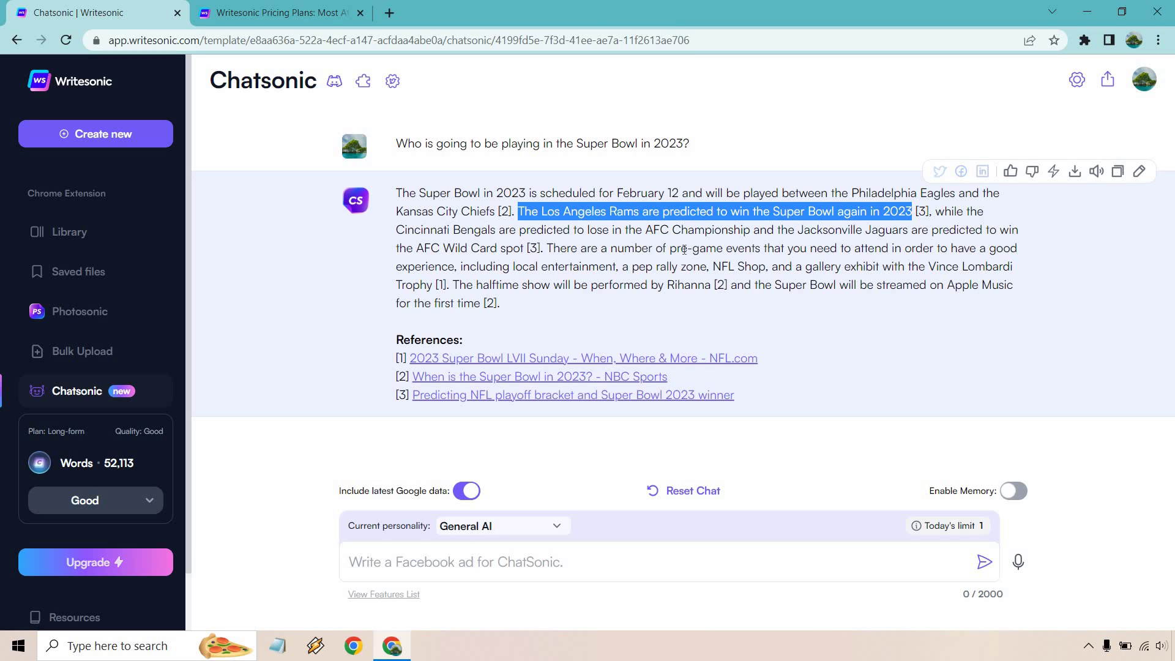
pyautogui.click(553, 243)
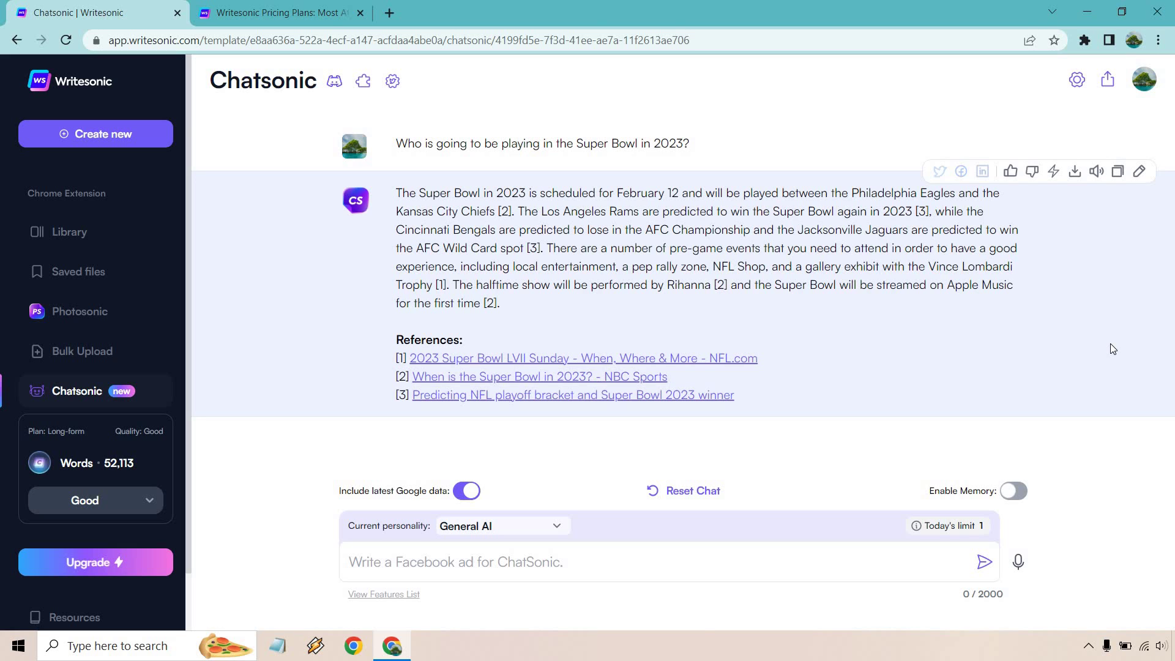
pyautogui.click(278, 12)
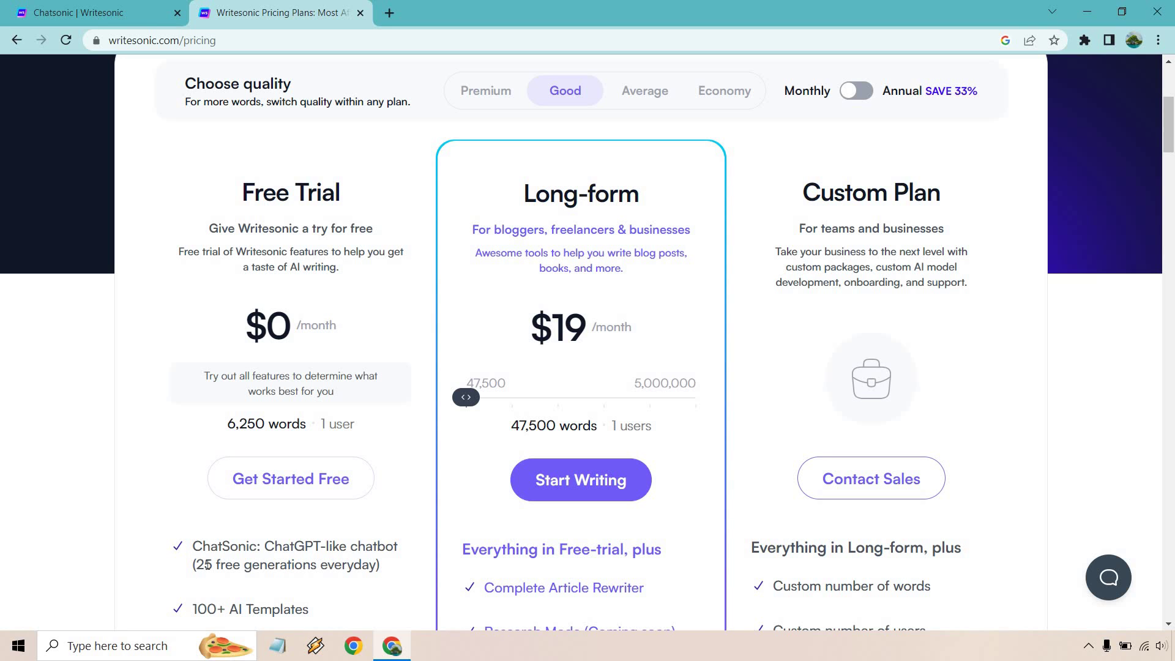
pyautogui.scroll(-5, 147, 475)
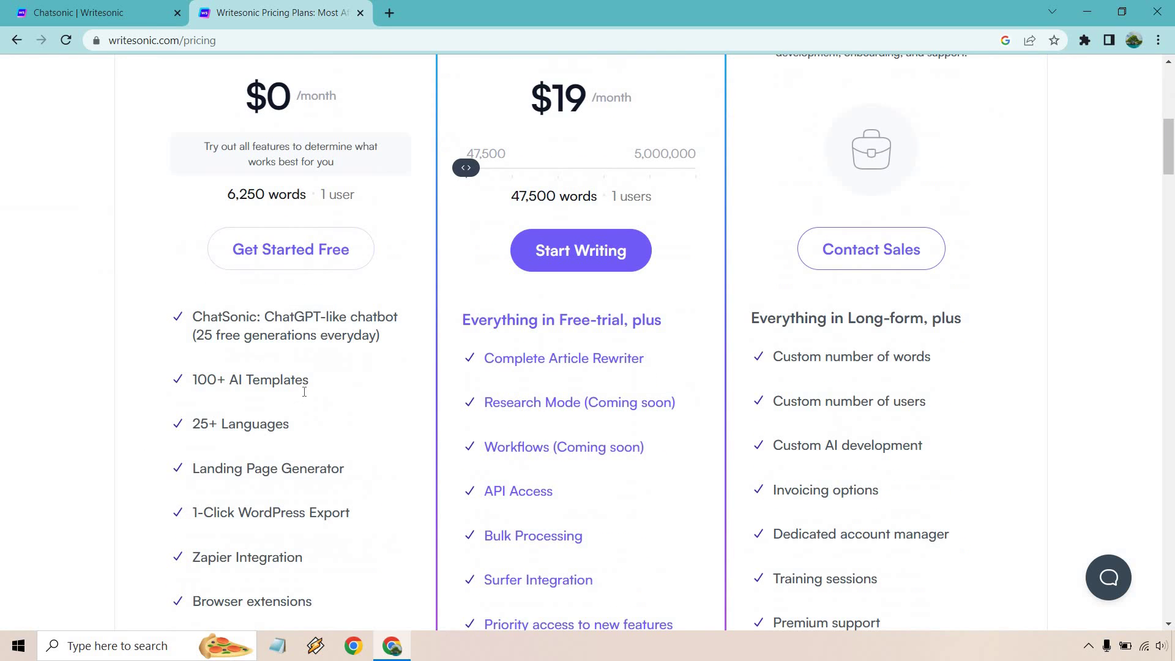
pyautogui.scroll(-1, 390, 323)
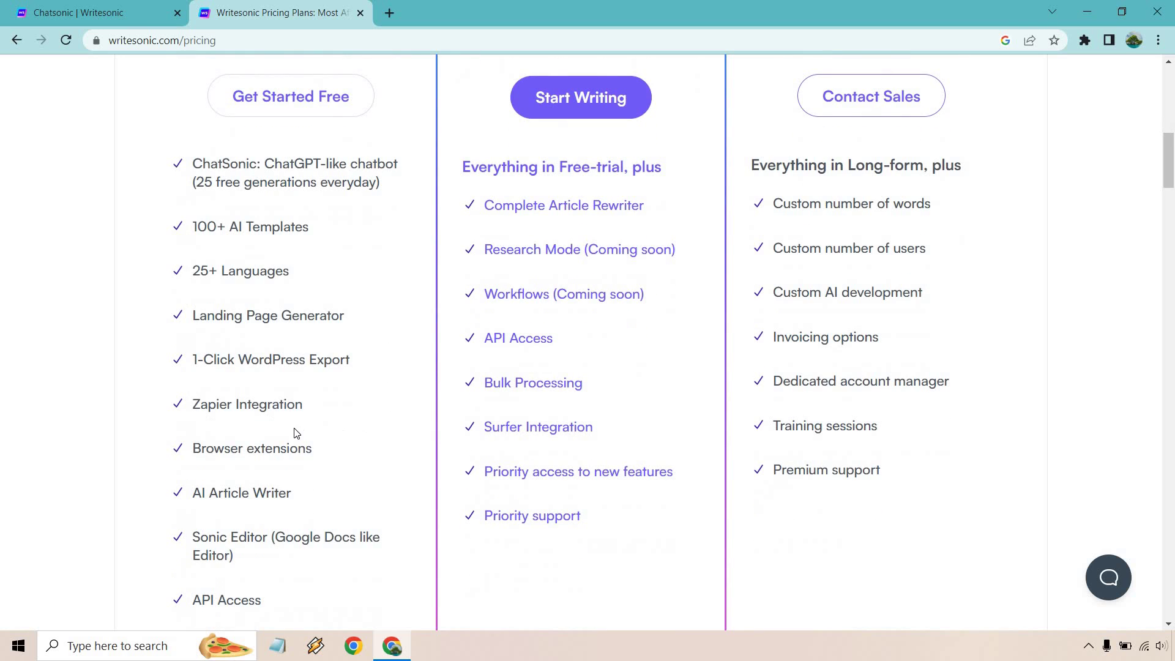
pyautogui.scroll(2, 296, 435)
pyautogui.scroll(3, 44, 355)
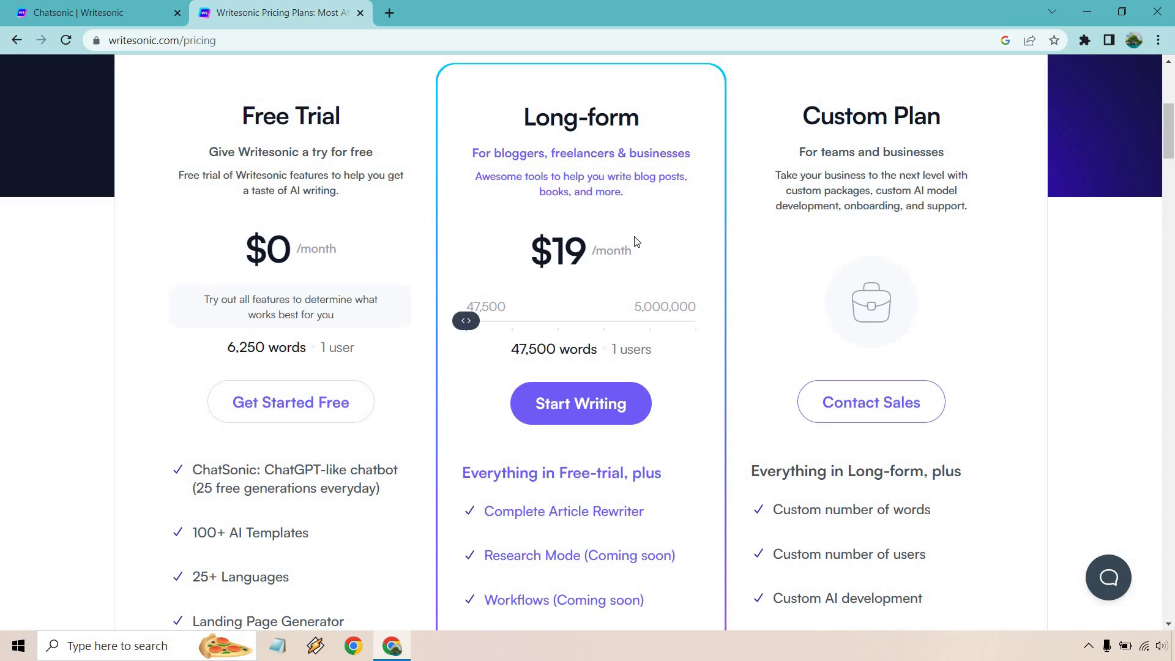
pyautogui.scroll(1, 636, 242)
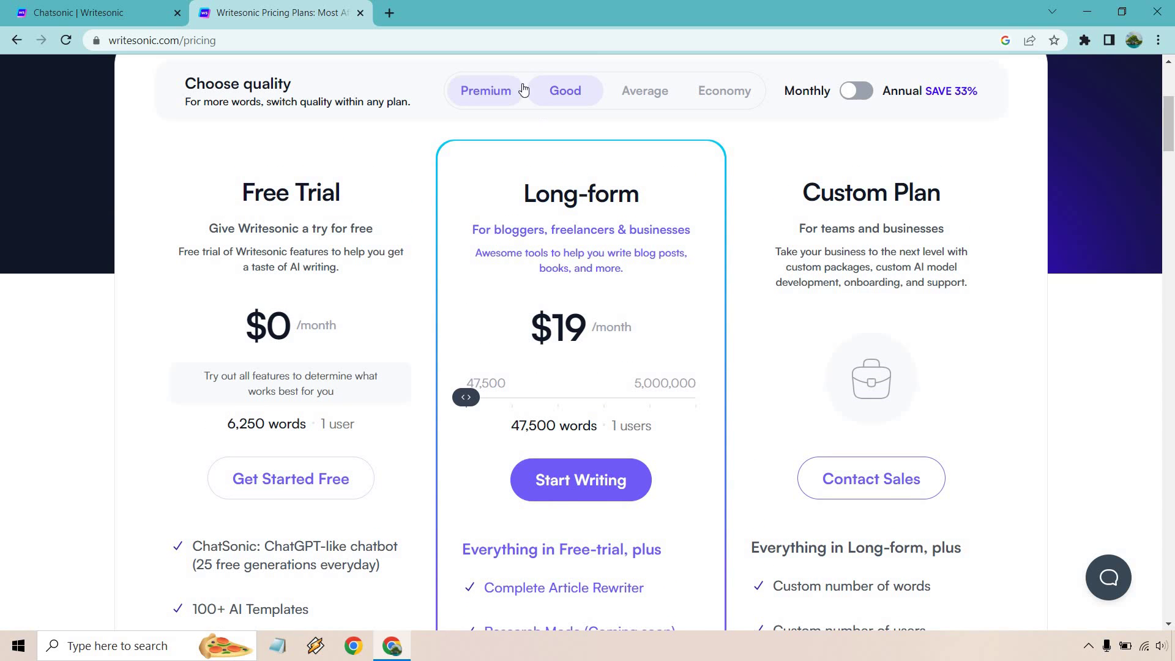
pyautogui.click(477, 92)
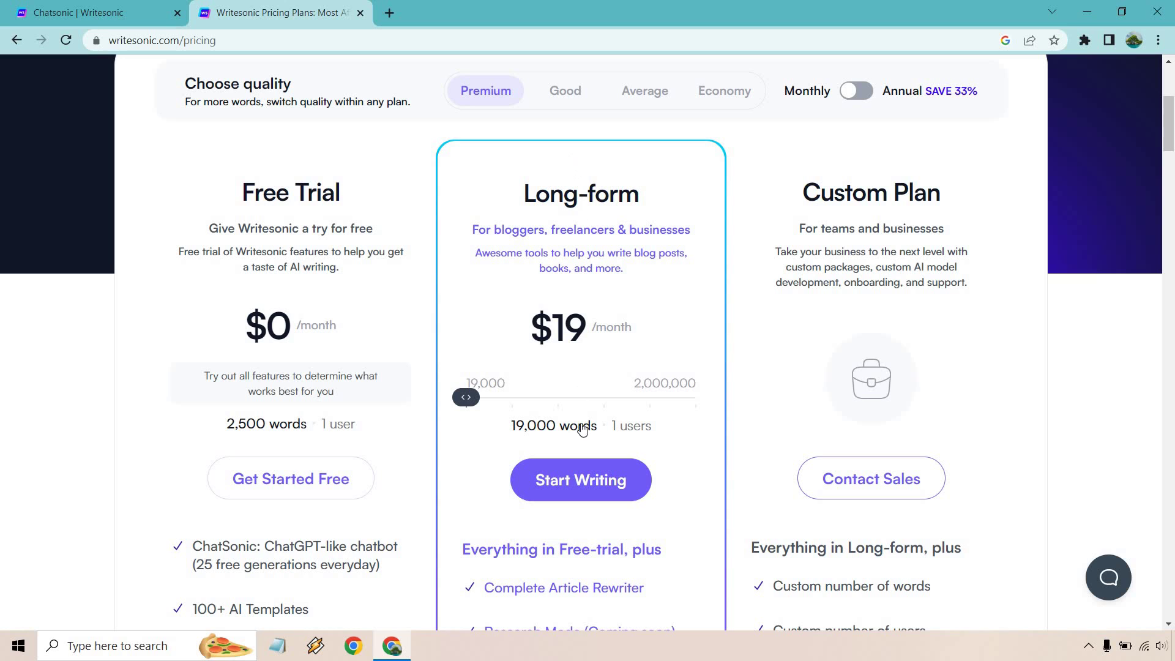
pyautogui.click(569, 90)
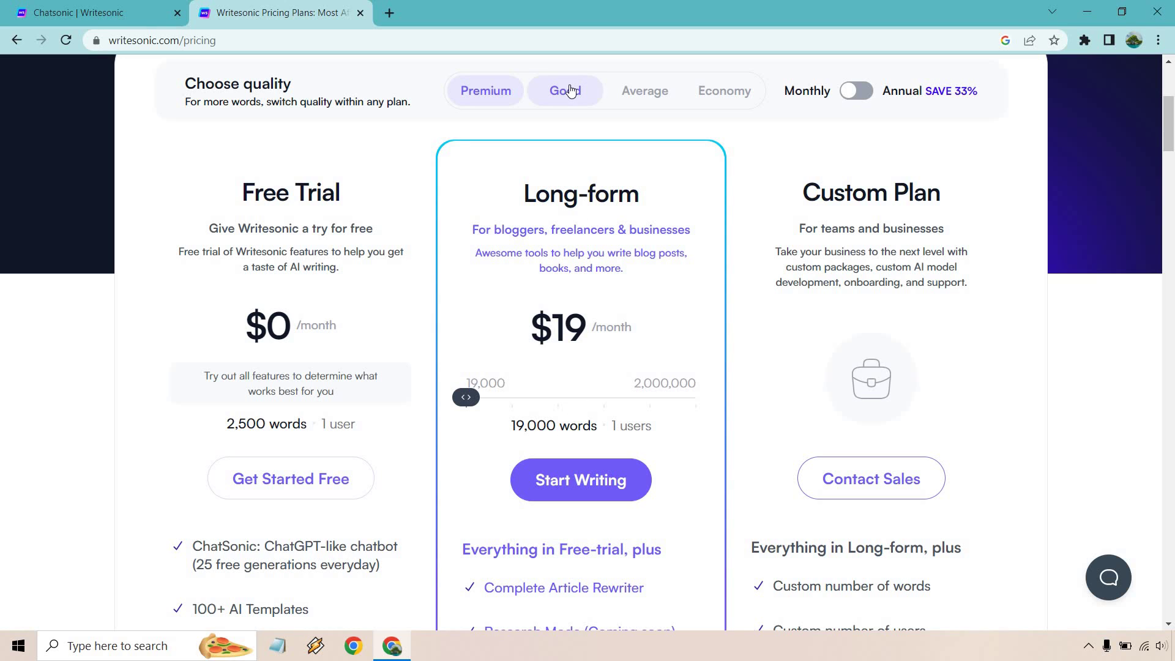
pyautogui.click(631, 96)
pyautogui.click(732, 94)
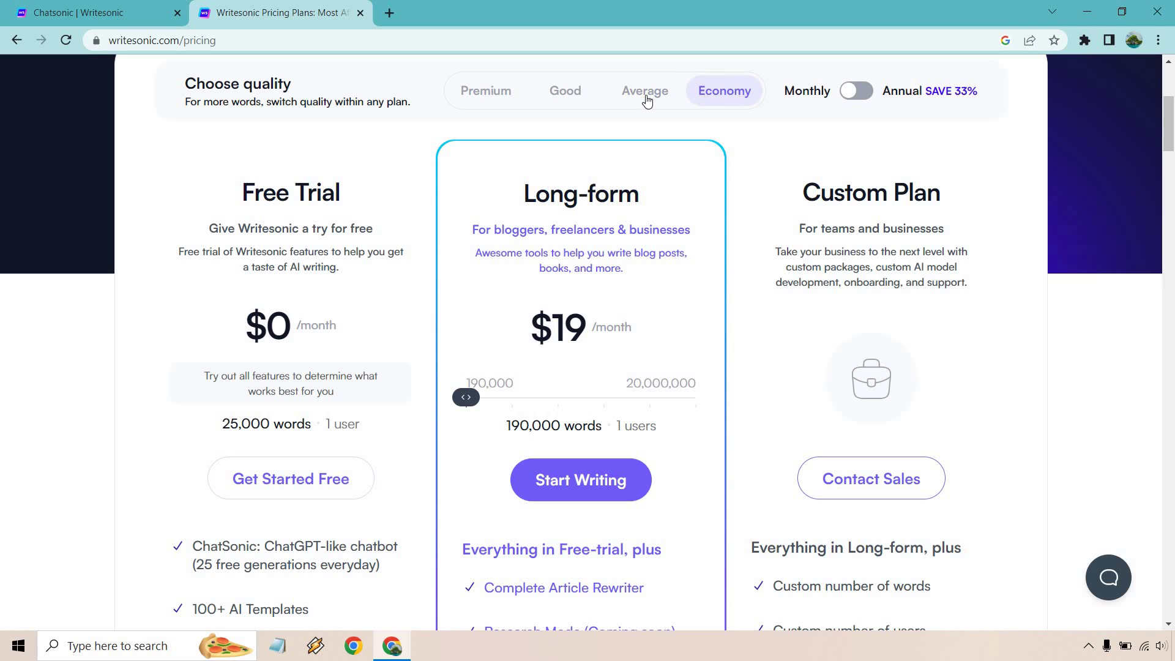
pyautogui.click(560, 95)
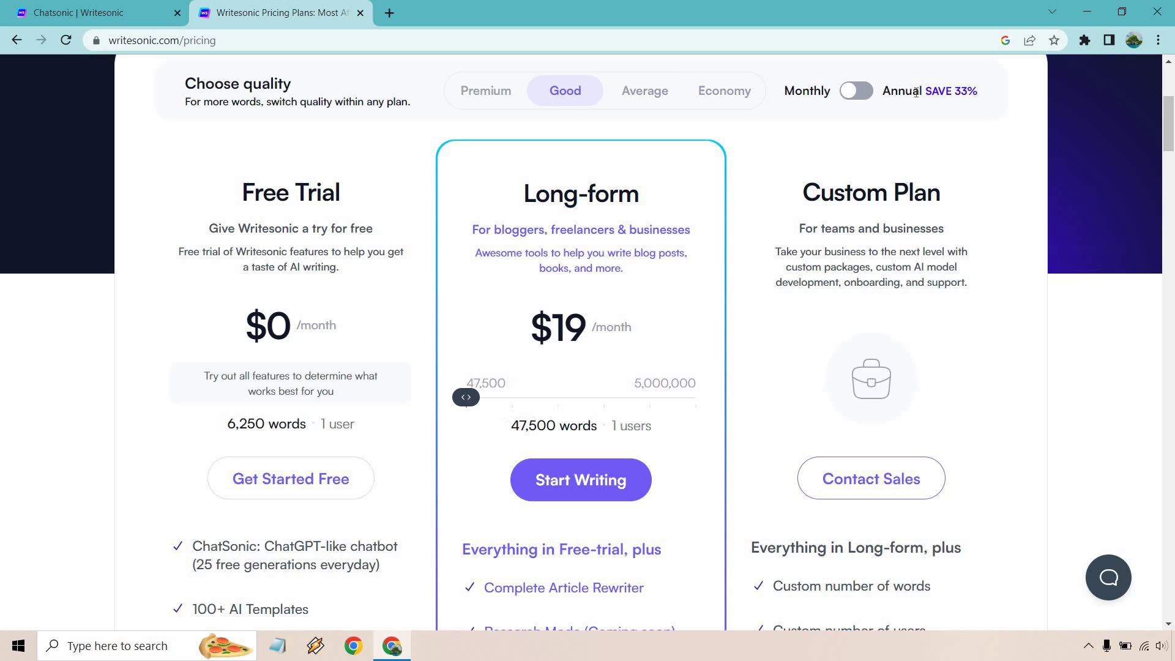
pyautogui.click(858, 98)
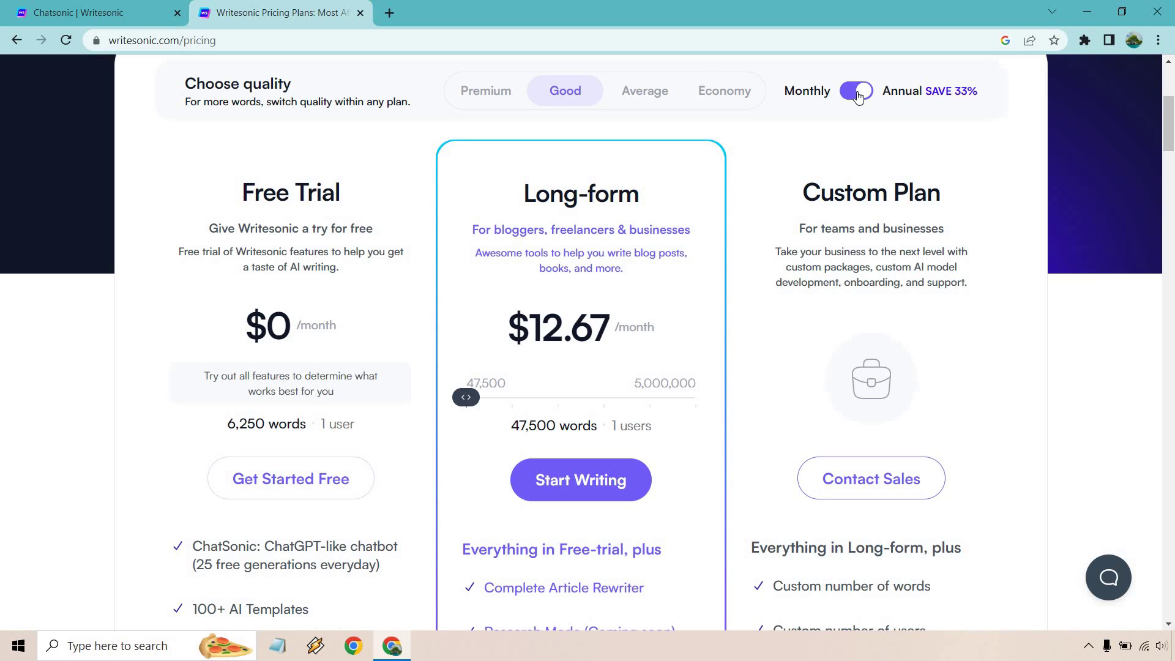
pyautogui.click(858, 96)
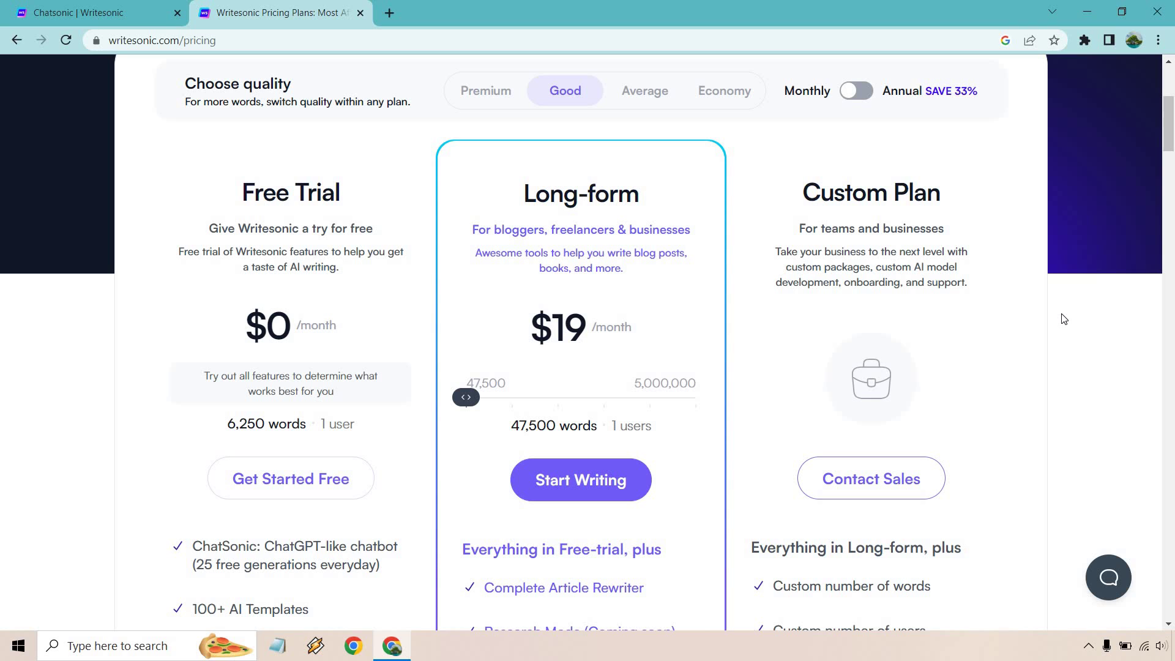
pyautogui.click(92, 12)
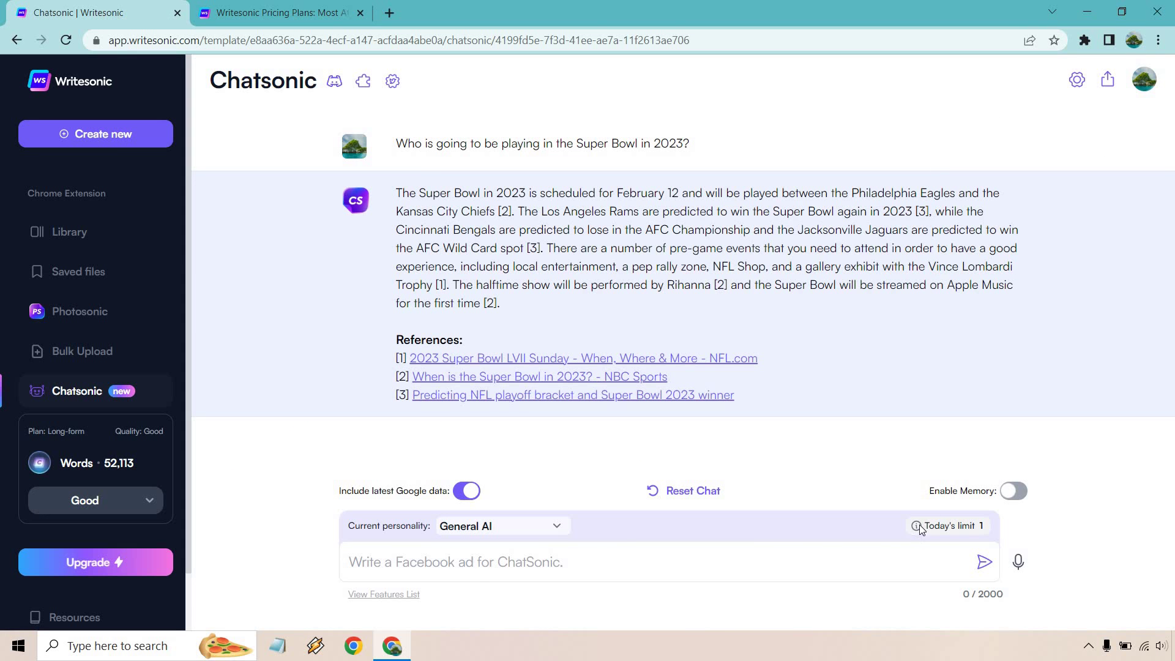
# Change writing quality to Premium, leaving a 20,845-word balance, then revert to Good.
pyautogui.moveTo(918, 527)
pyautogui.moveTo(502, 298)
pyautogui.click(133, 501)
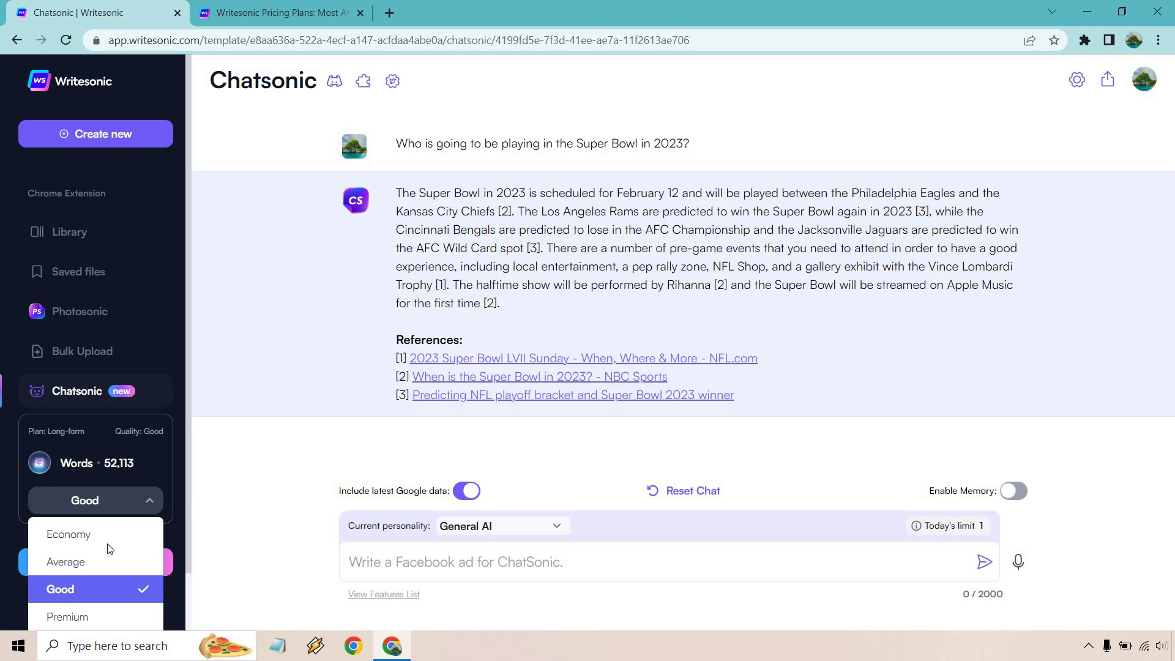
pyautogui.click(91, 614)
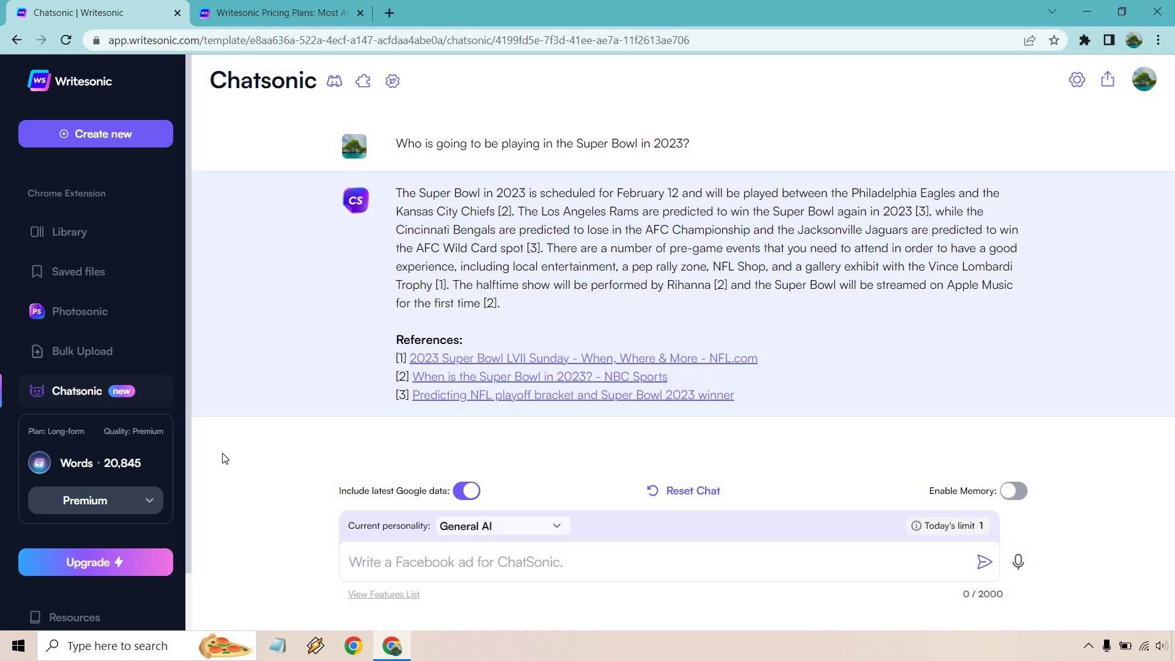
pyautogui.click(96, 500)
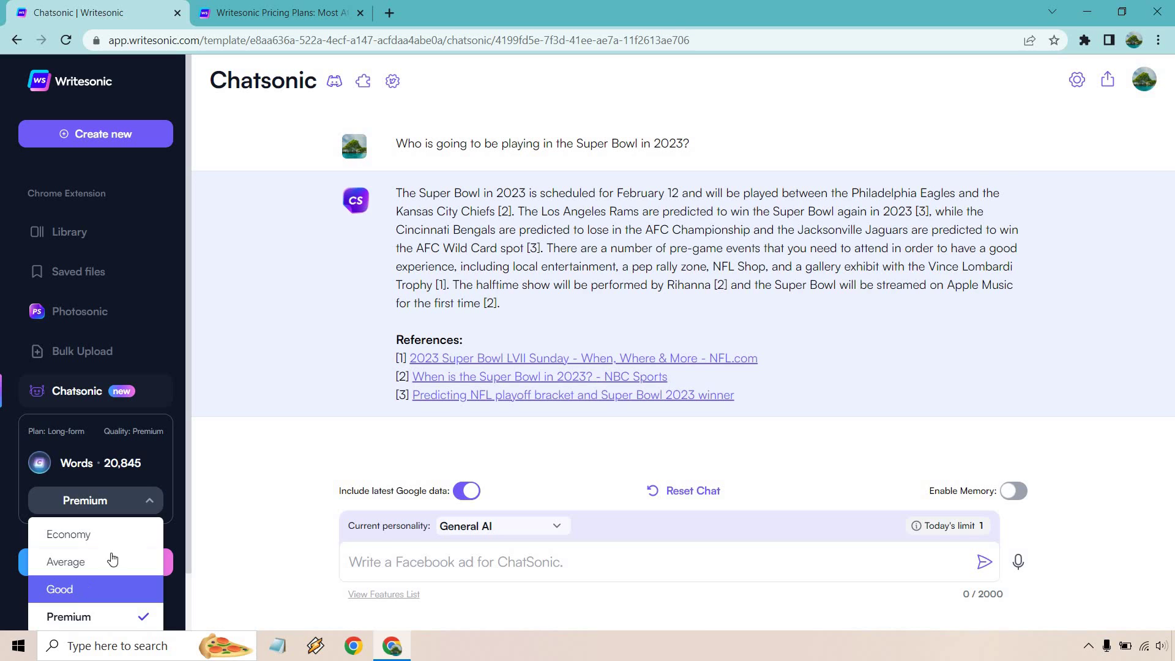
pyautogui.click(92, 588)
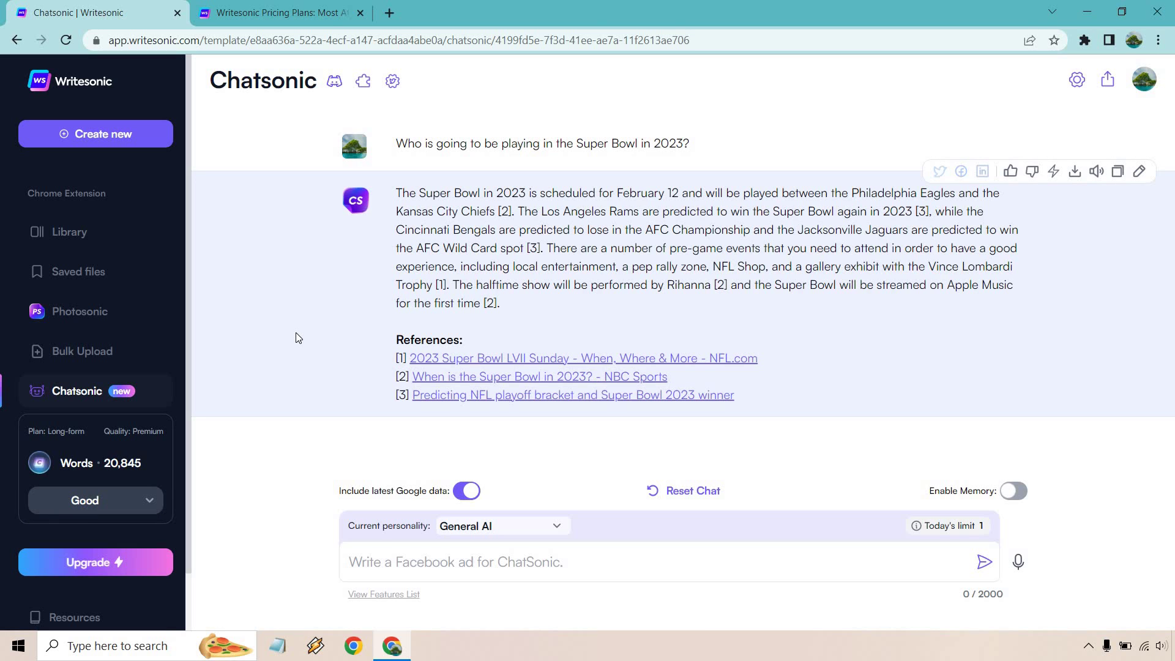